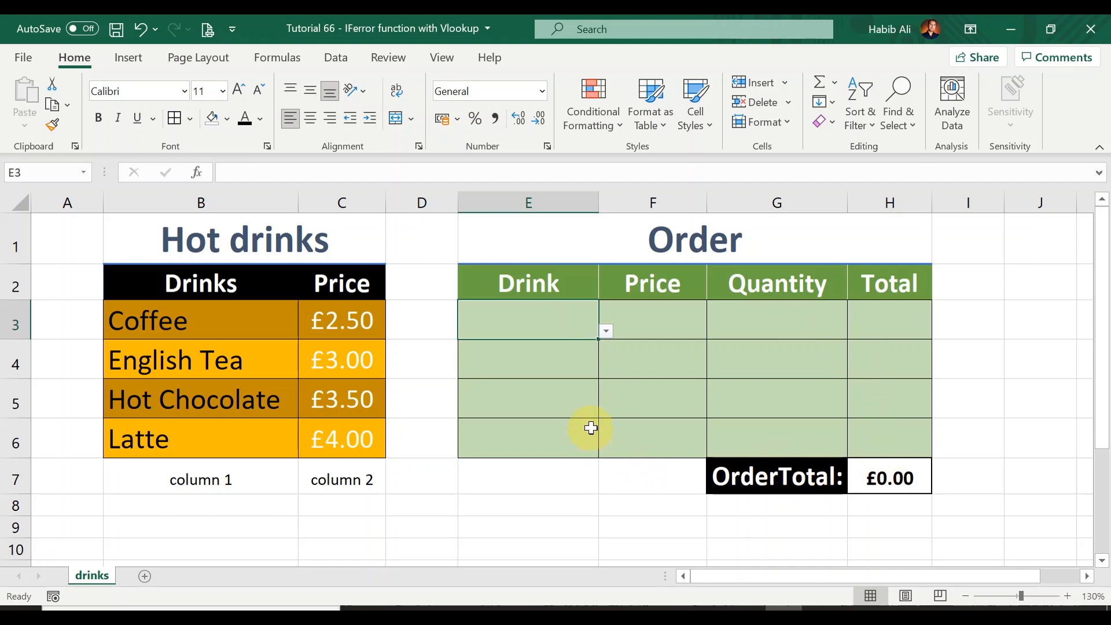
Choose Hot Chocolate as the drink in the first order row, cell E3
mouse_move(557, 335)
mouse_down()
mouse_move(556, 424)
mouse_move(556, 315)
mouse_up()
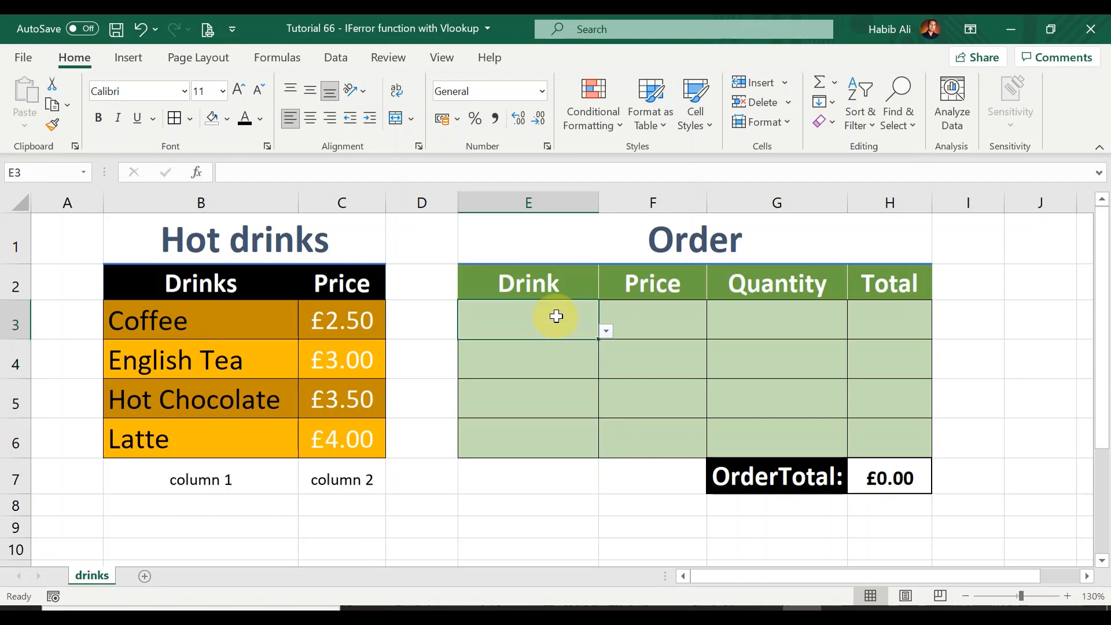
click(606, 331)
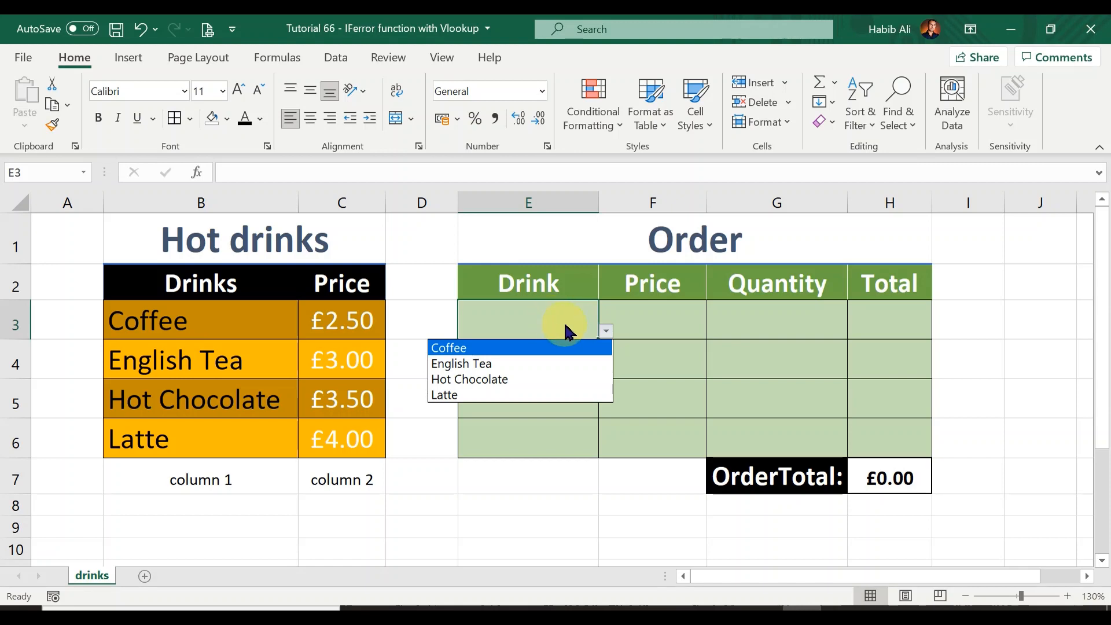
click(528, 382)
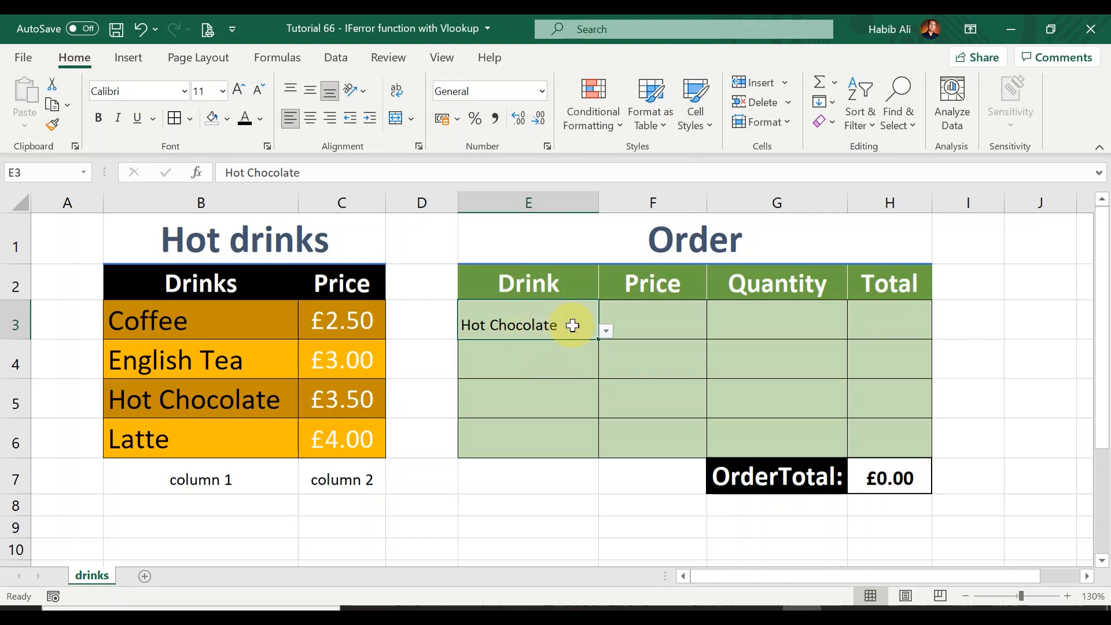
click(606, 331)
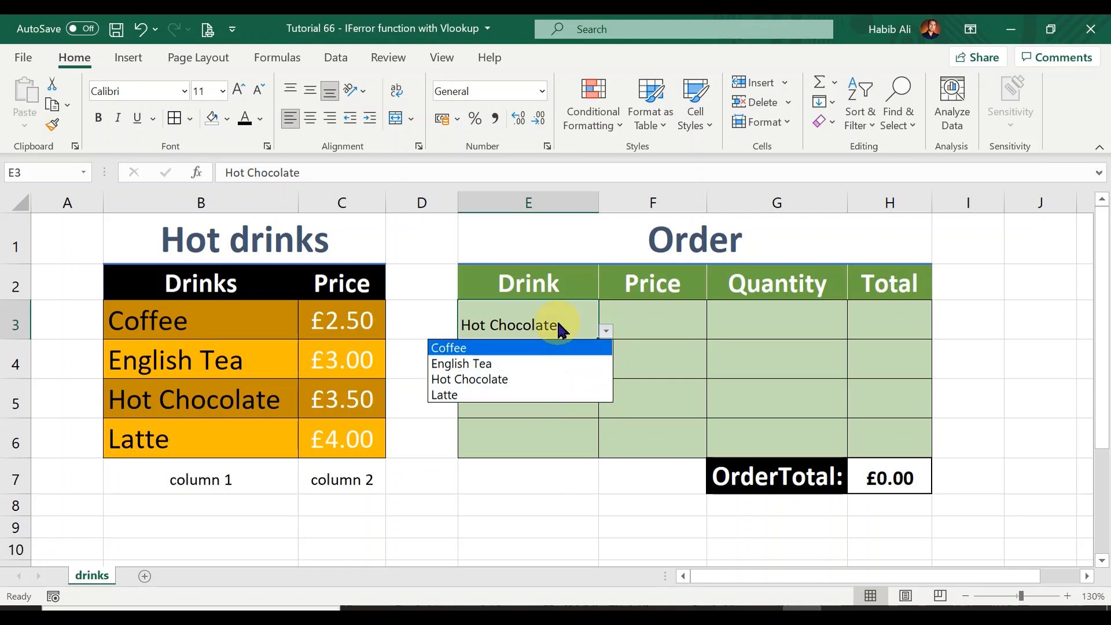
click(638, 321)
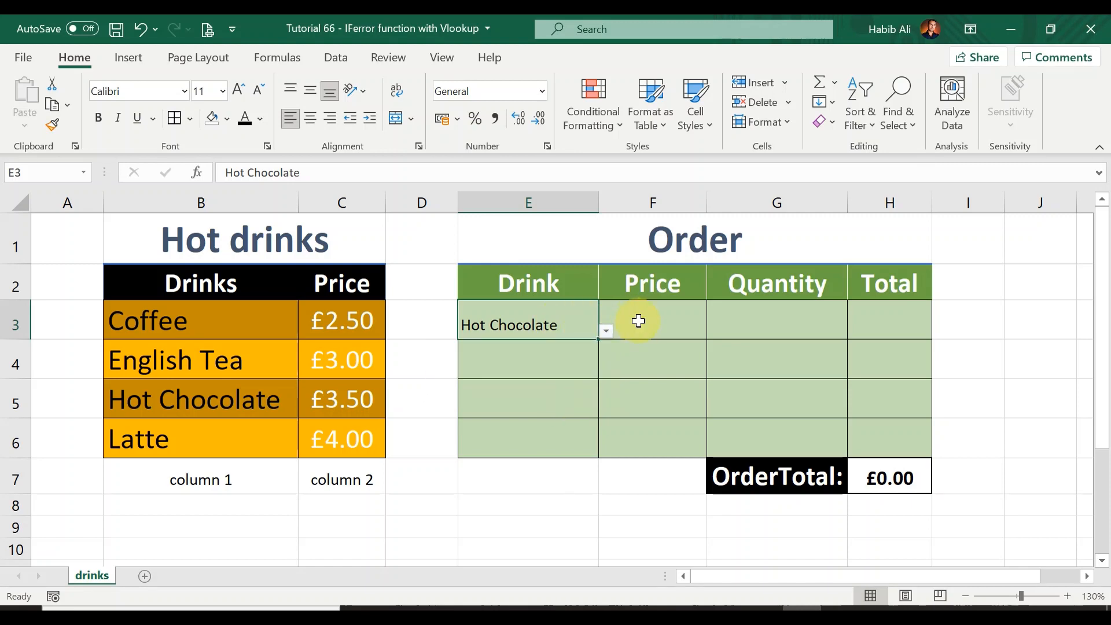
Start a VLOOKUP formula in price cell F3 with drink cell E3 as the lookup value
click(639, 321)
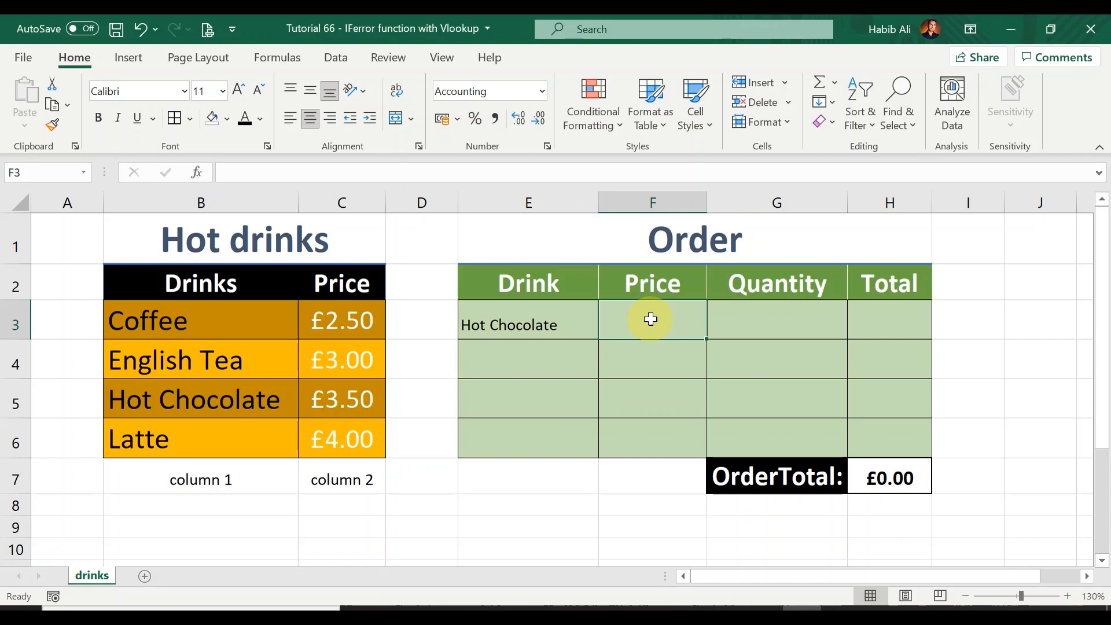
text(=)
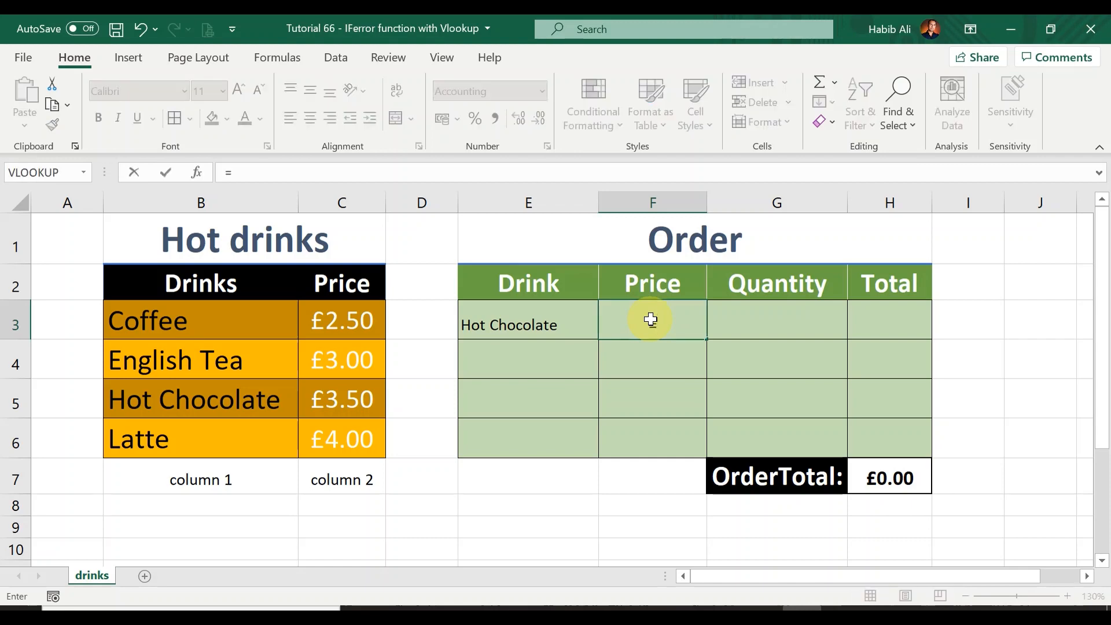
text(VLO)
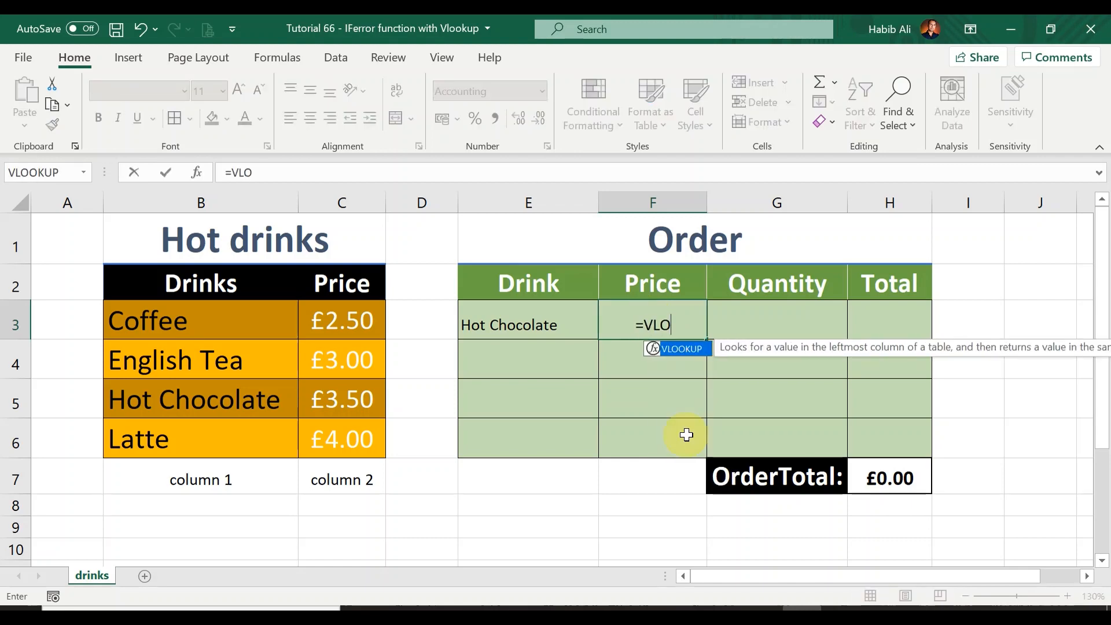
key(Tab)
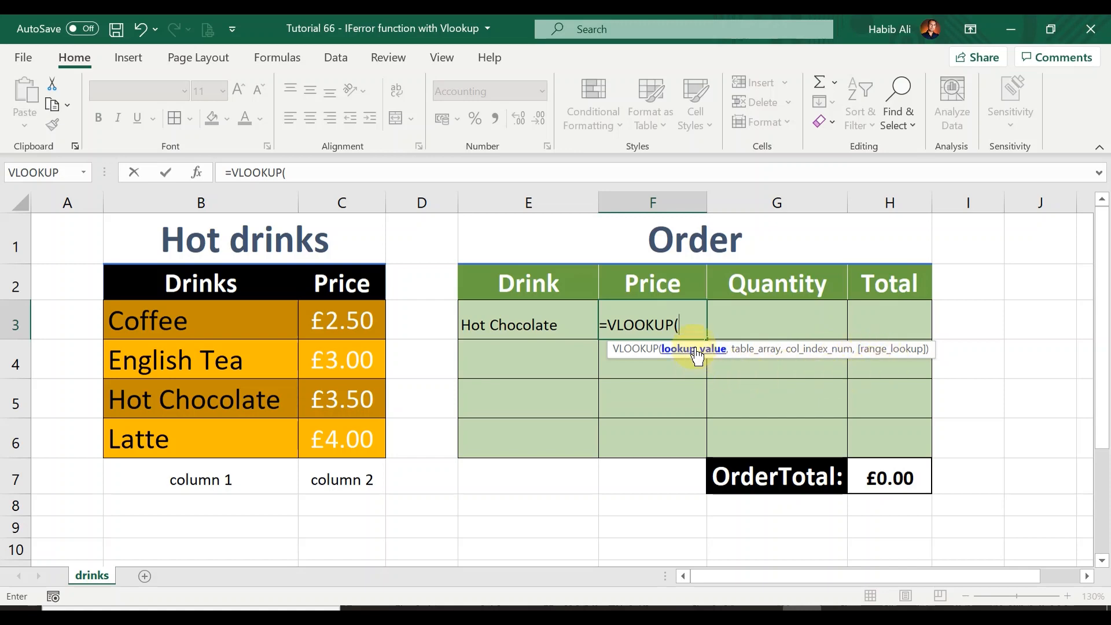
click(550, 322)
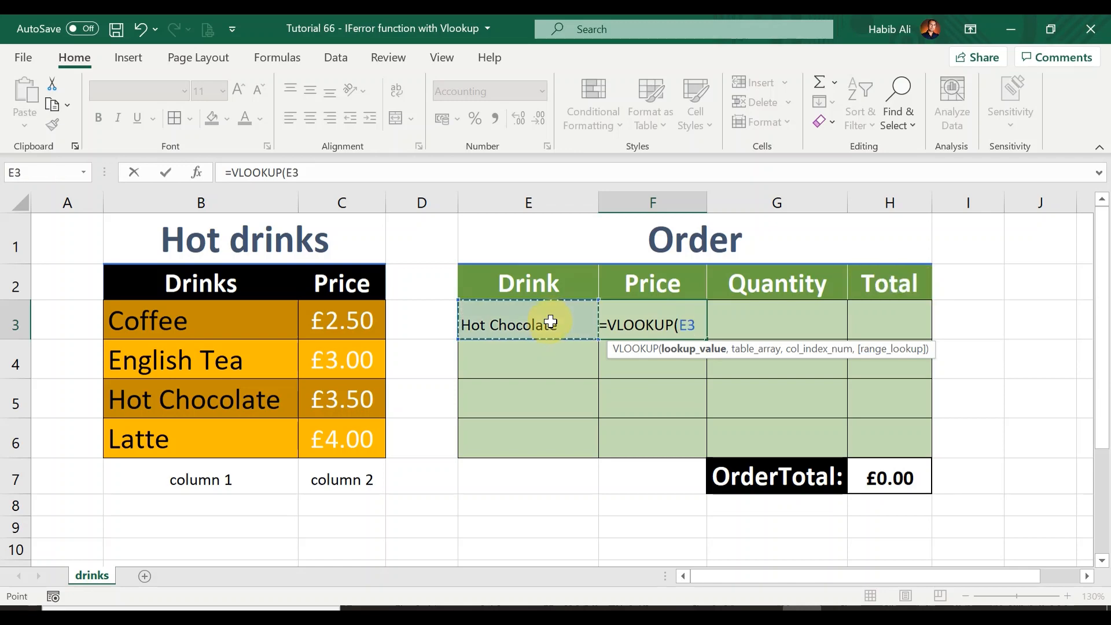
text(,)
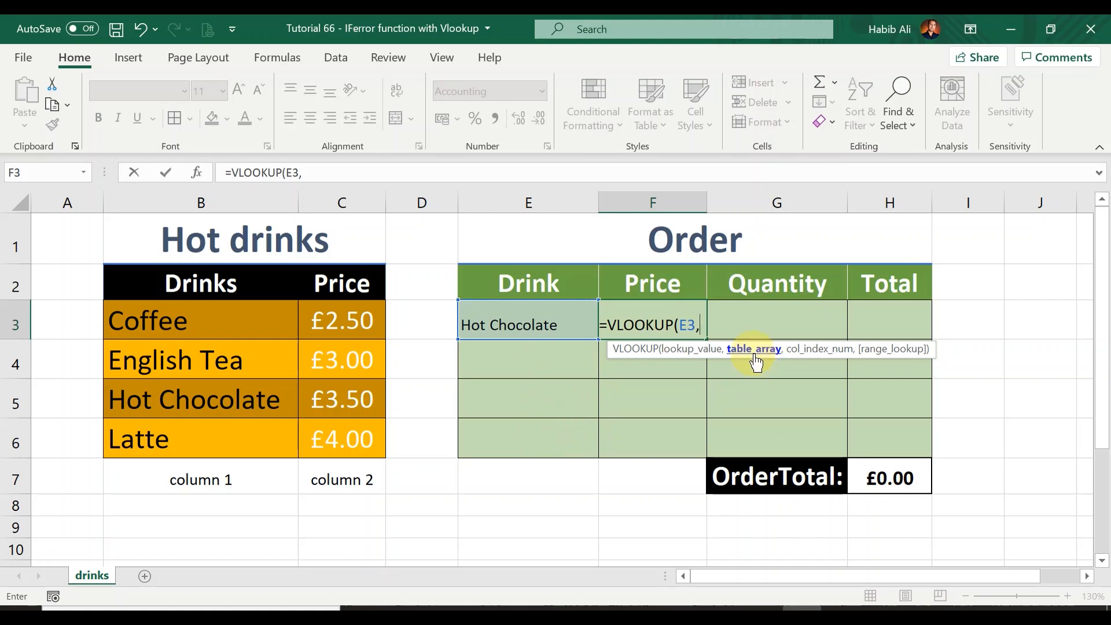
Complete the VLOOKUP with the absolute table range $B$3:$C$6, column index 2 and range lookup 0
drag(186, 323, 342, 424)
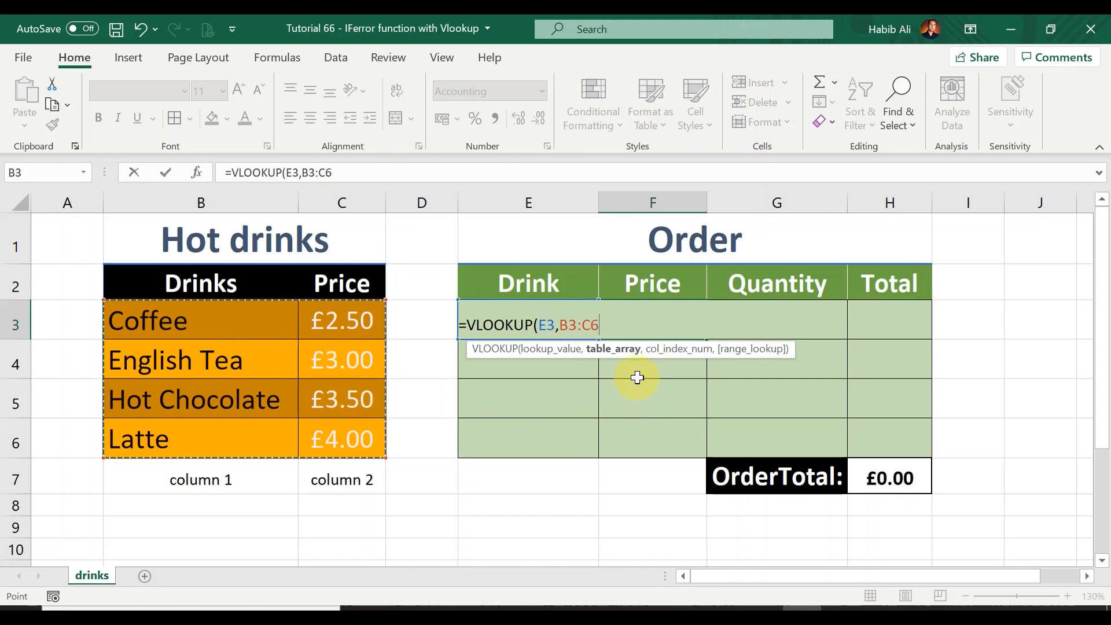
click(612, 352)
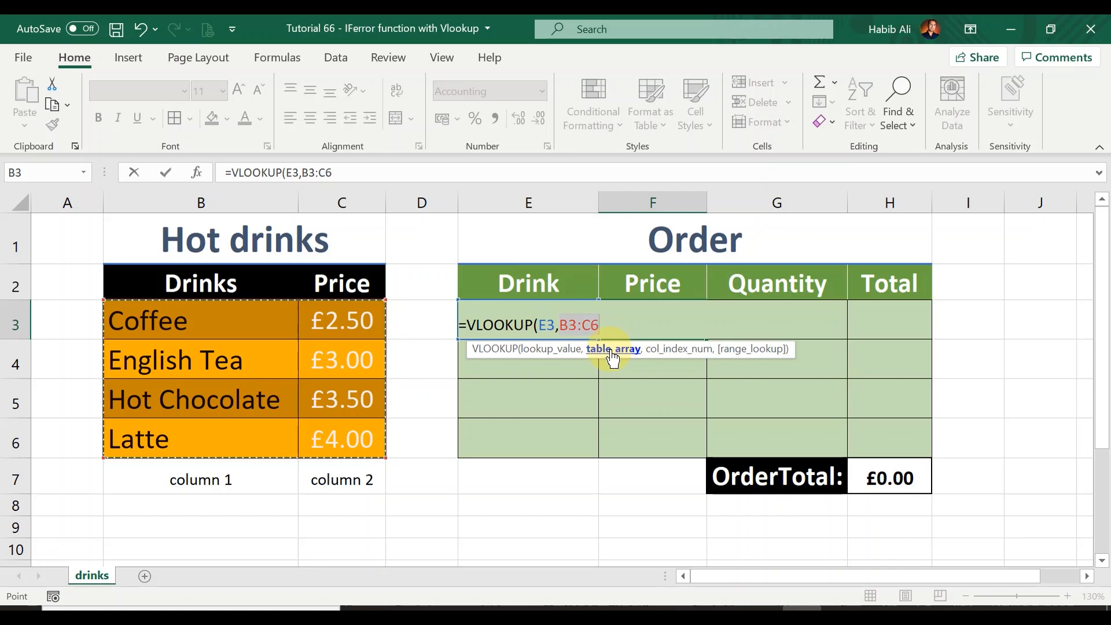
key(F4)
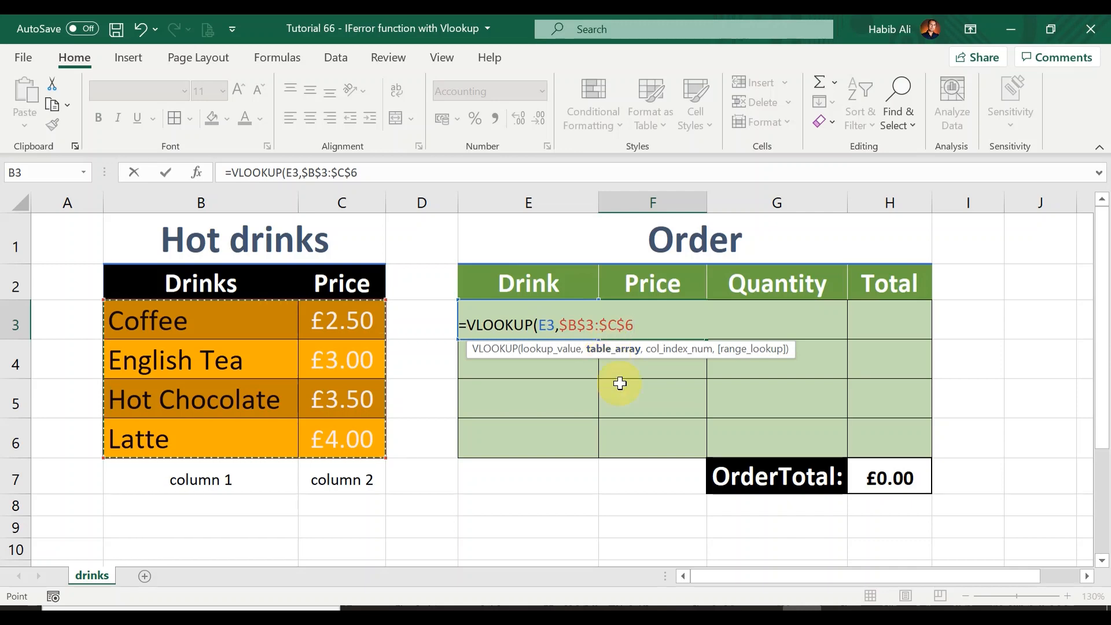
text(,)
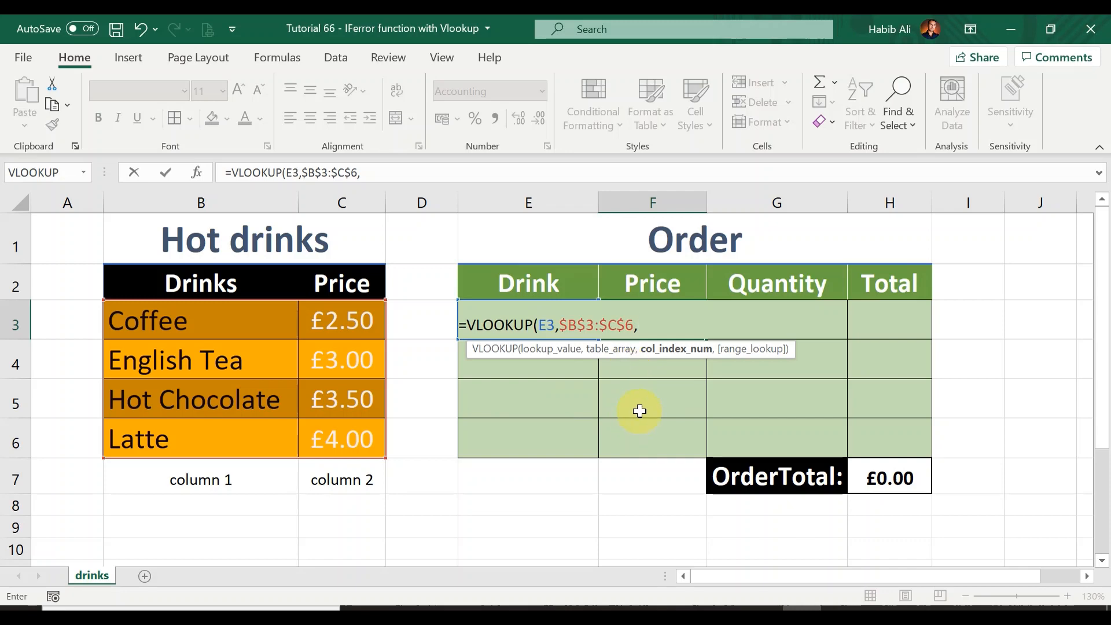
text(2)
text(,0)
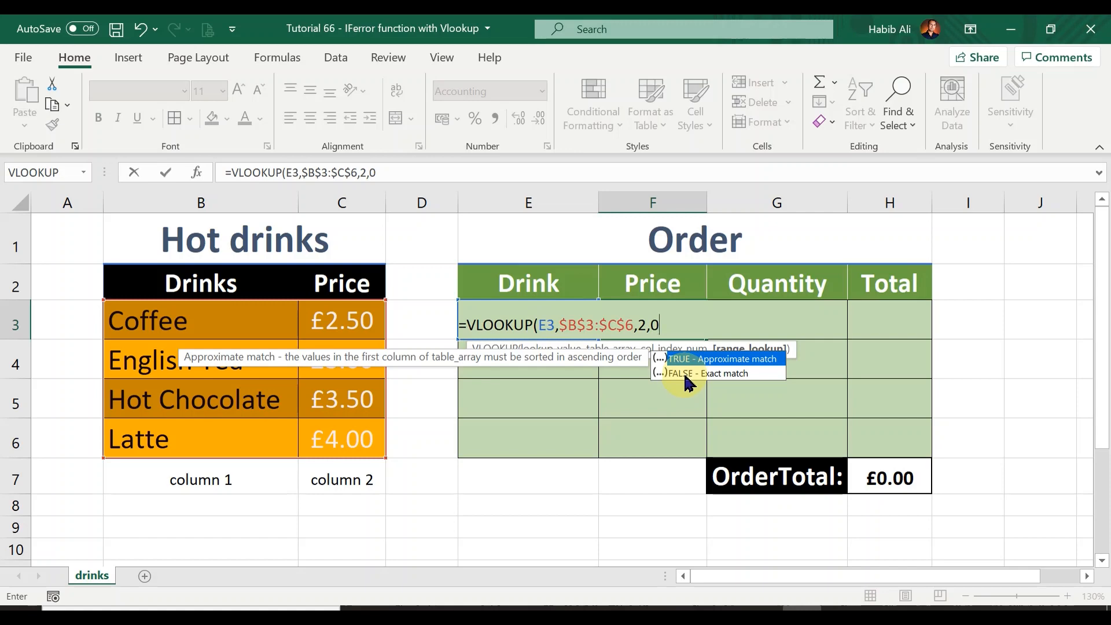
text())
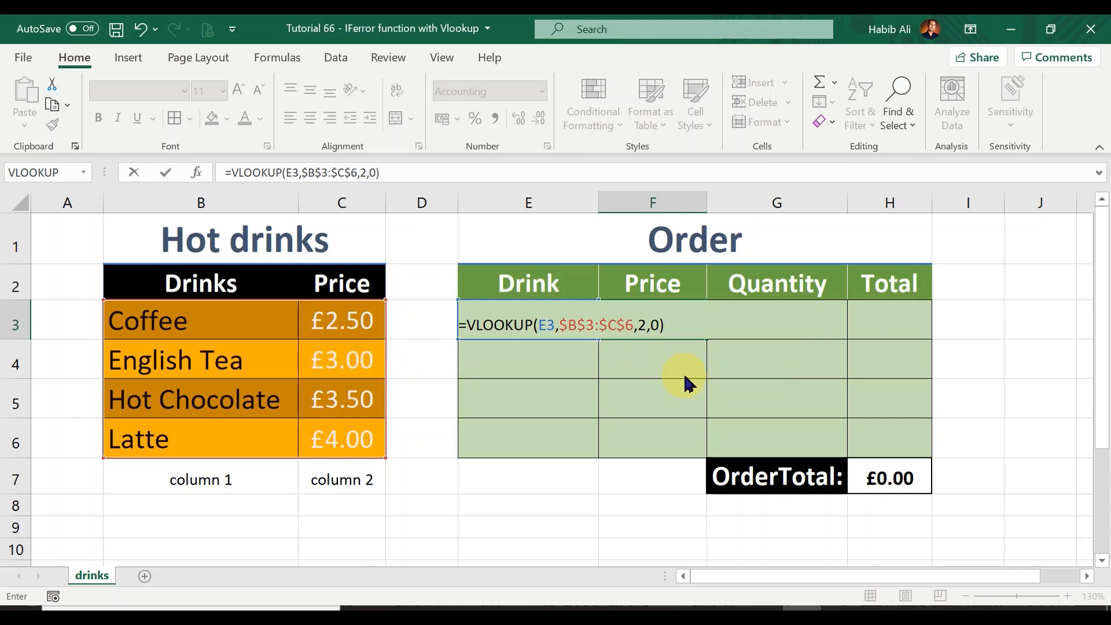
key(Return)
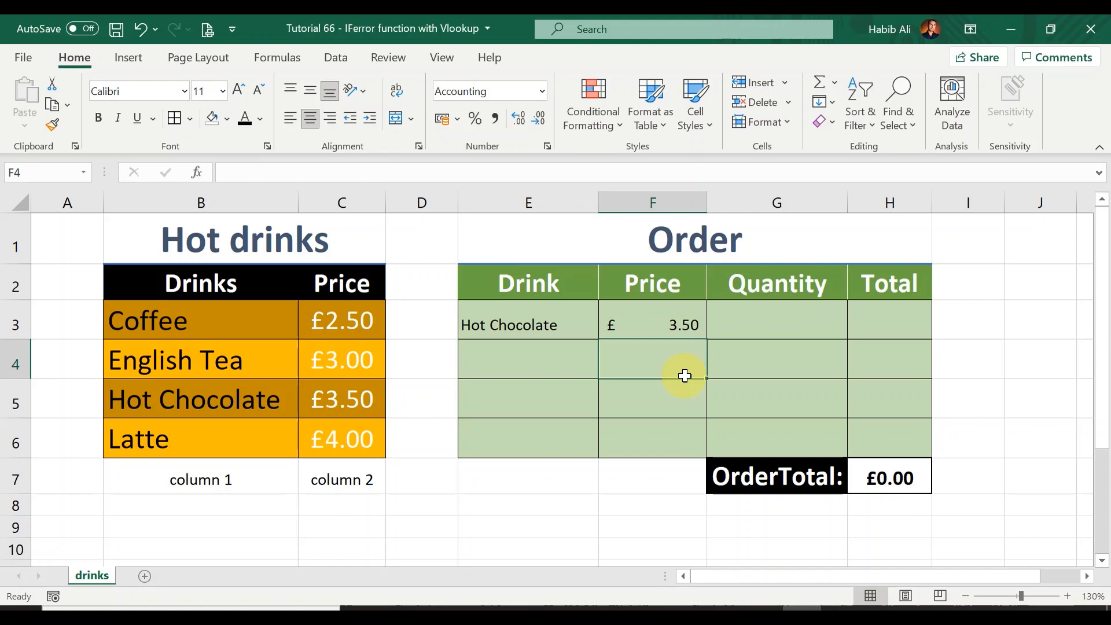
Change the drink in E3 to Coffee to test the price lookup
click(638, 322)
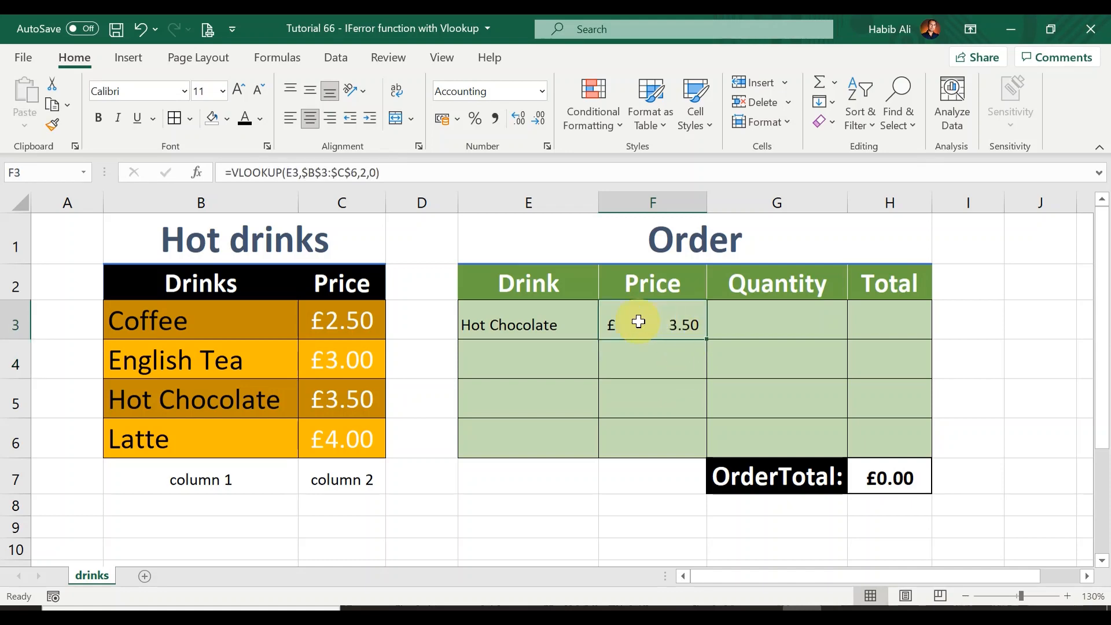
click(562, 326)
click(608, 332)
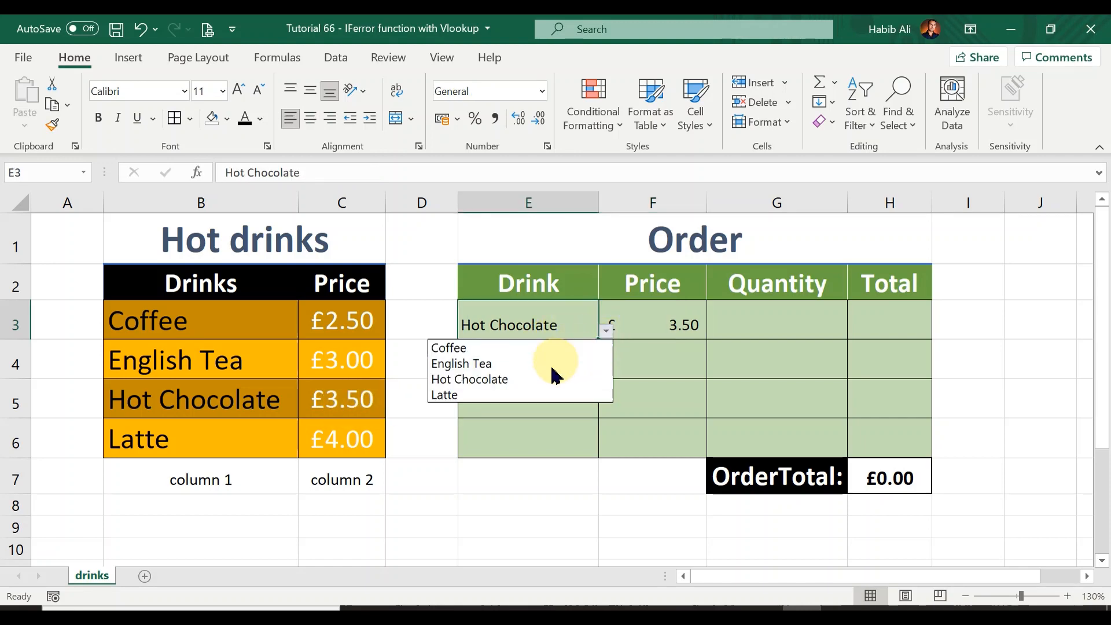
click(540, 348)
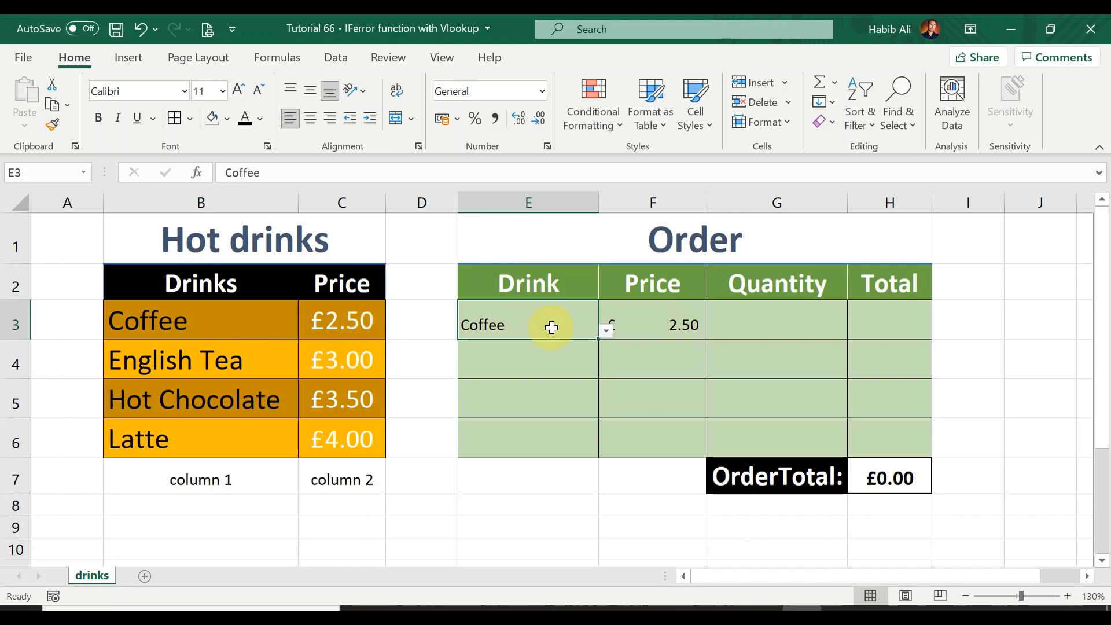
Fill the VLOOKUP formula from F3 down through F6
click(676, 319)
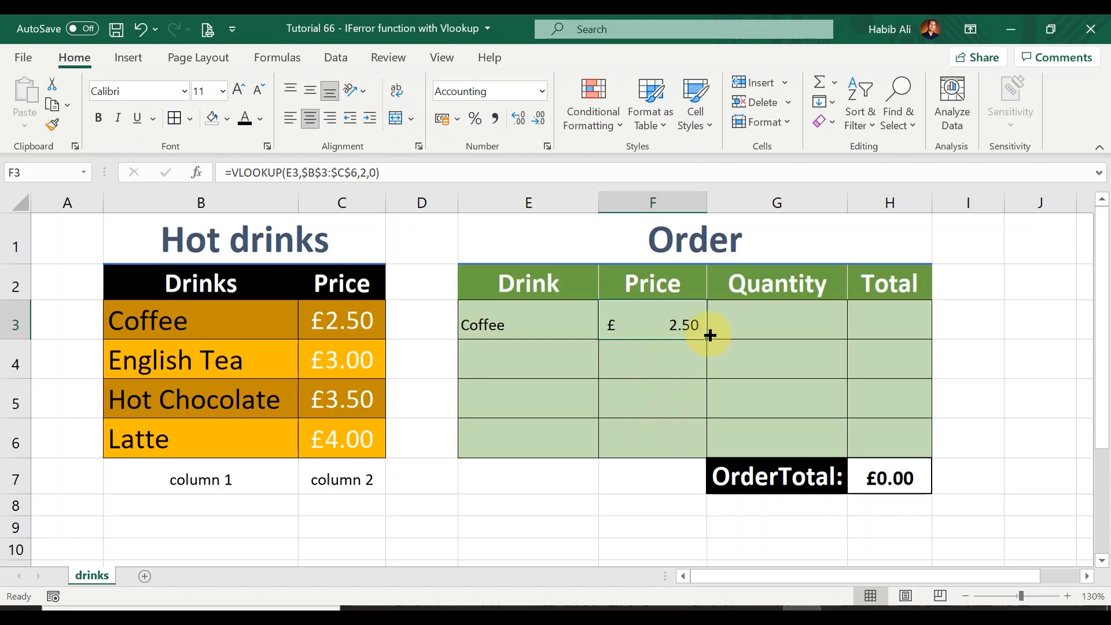
drag(706, 337, 695, 450)
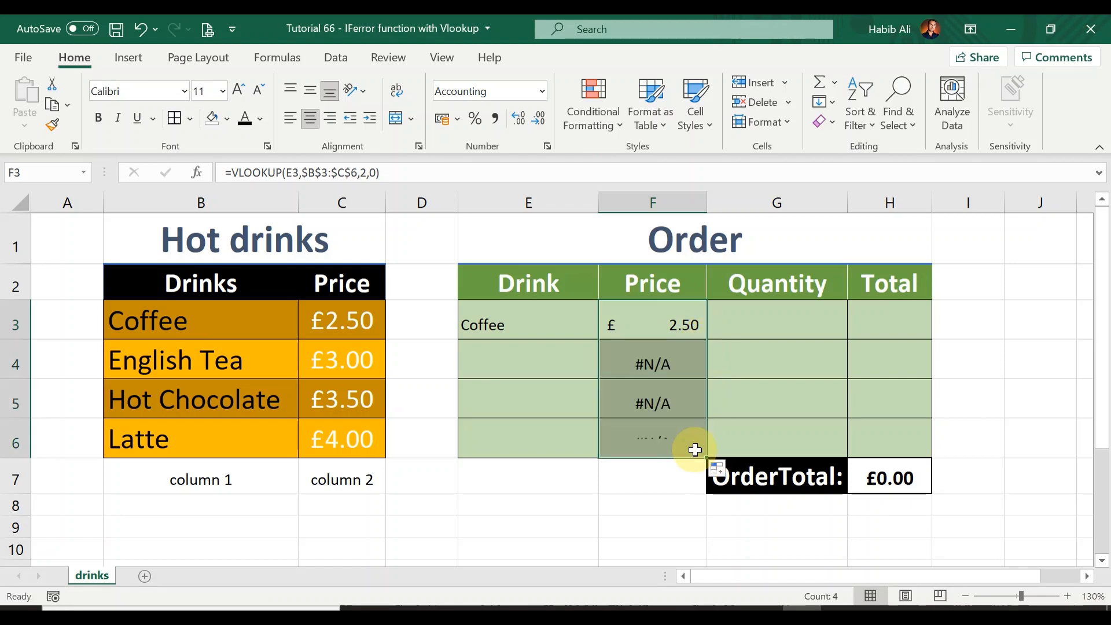
Examine the copied price formulas in F4:F6 and the drink cells E4:E6 they refer to
click(681, 363)
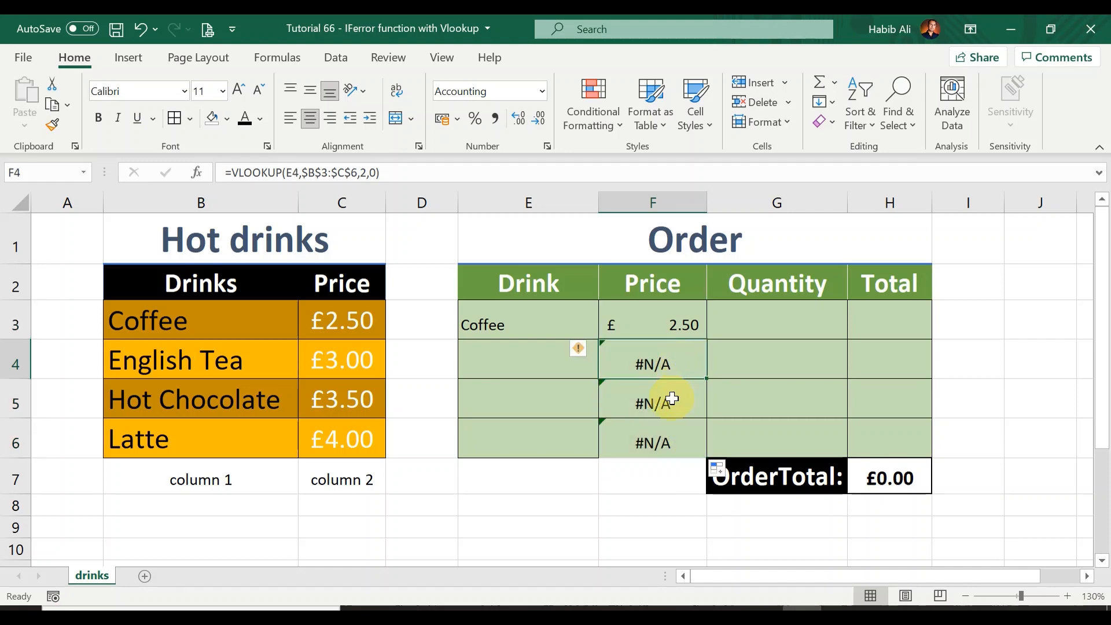
click(671, 400)
click(679, 421)
click(675, 400)
click(680, 364)
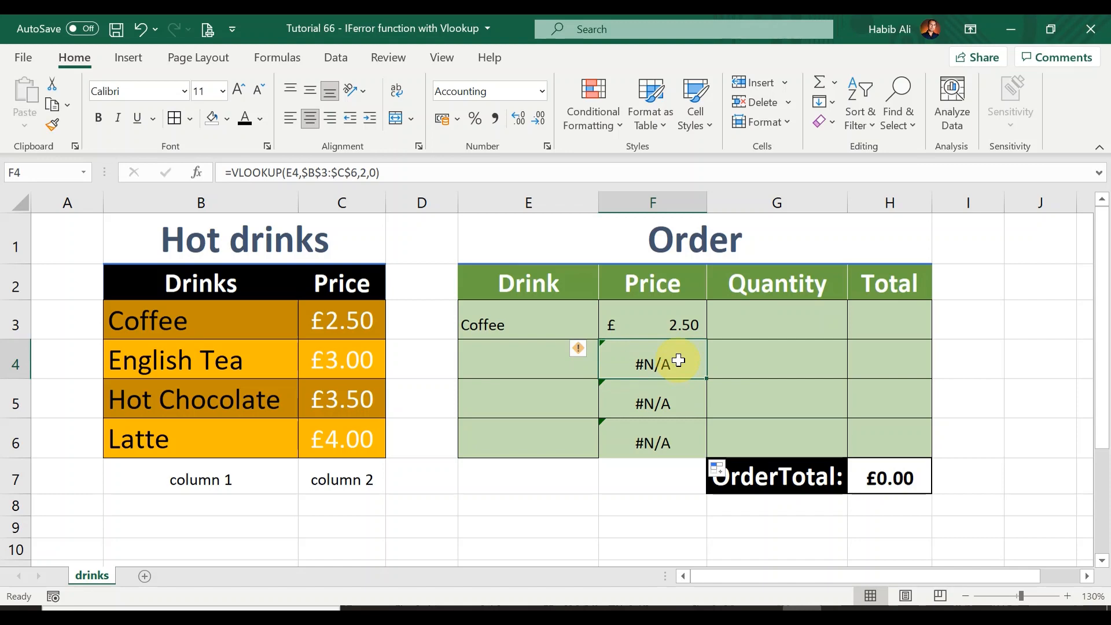
click(512, 355)
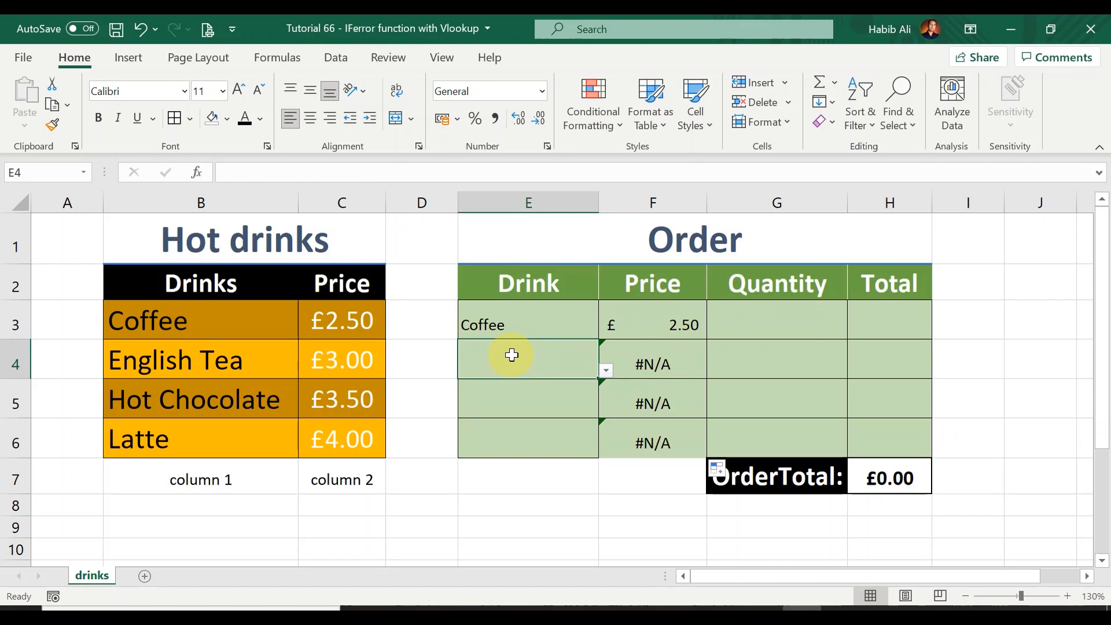
click(533, 397)
click(547, 433)
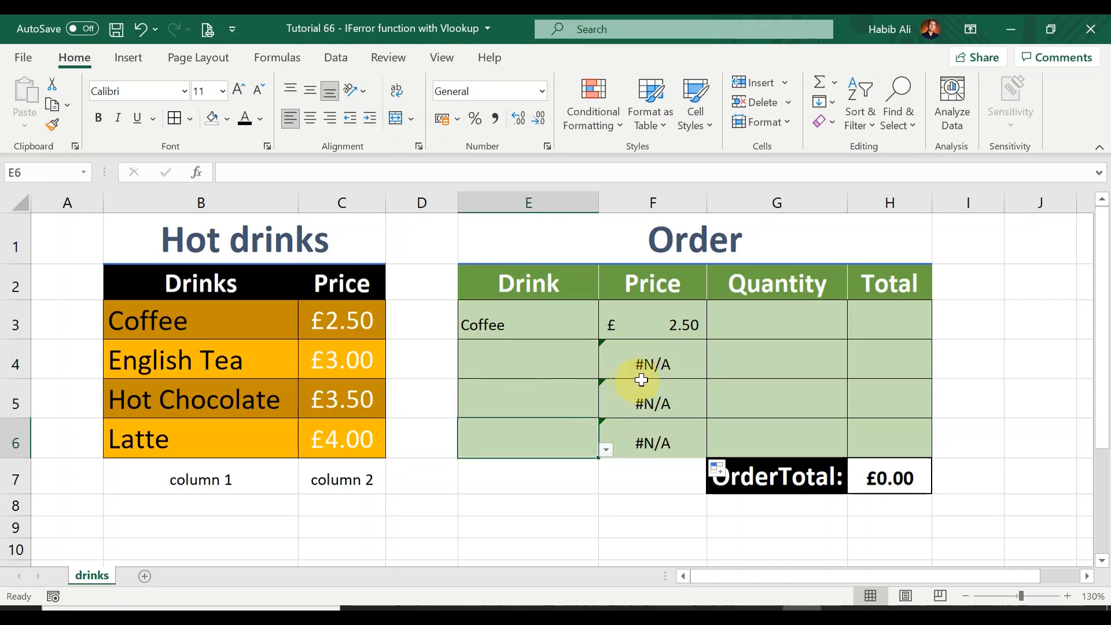
click(646, 362)
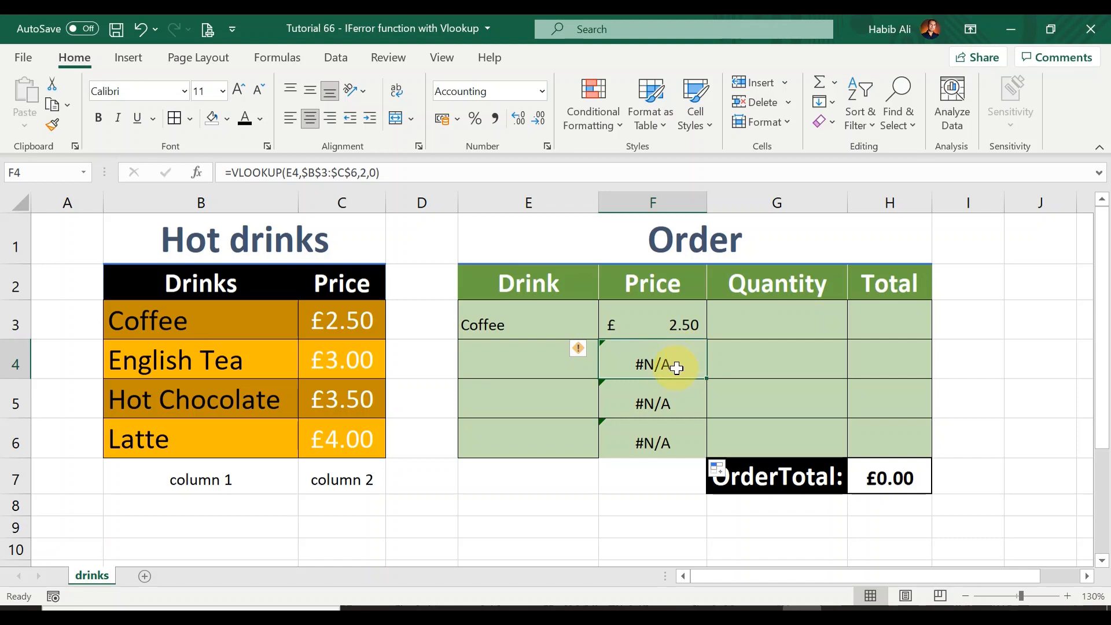
Enter a quantity of 3 in G3 and calculate the row total in H3 with =F3*G3
click(755, 324)
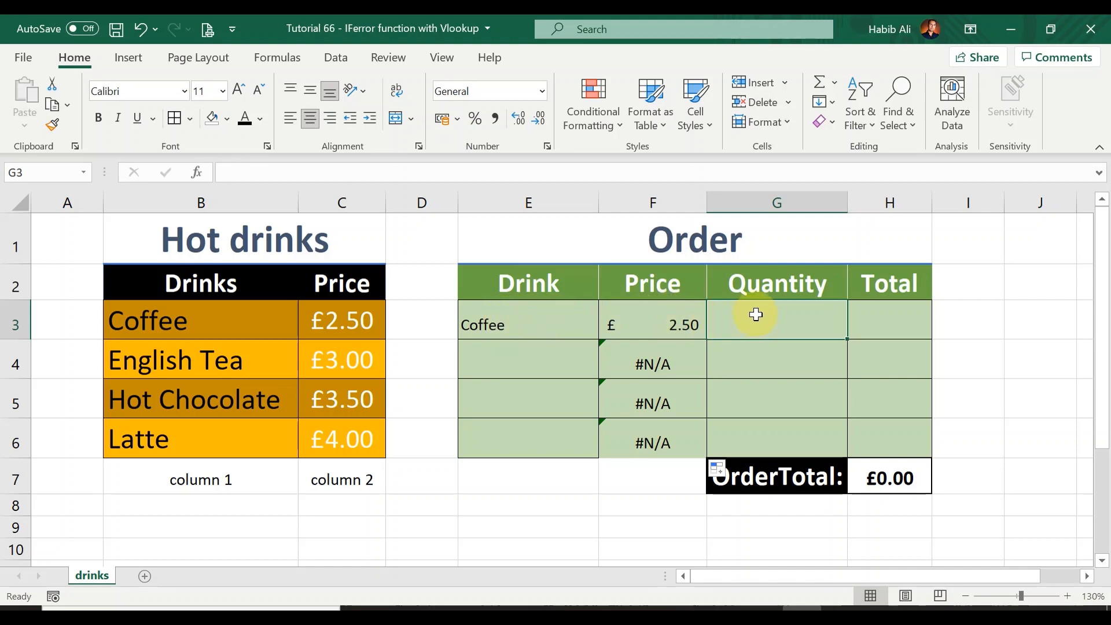
text(3)
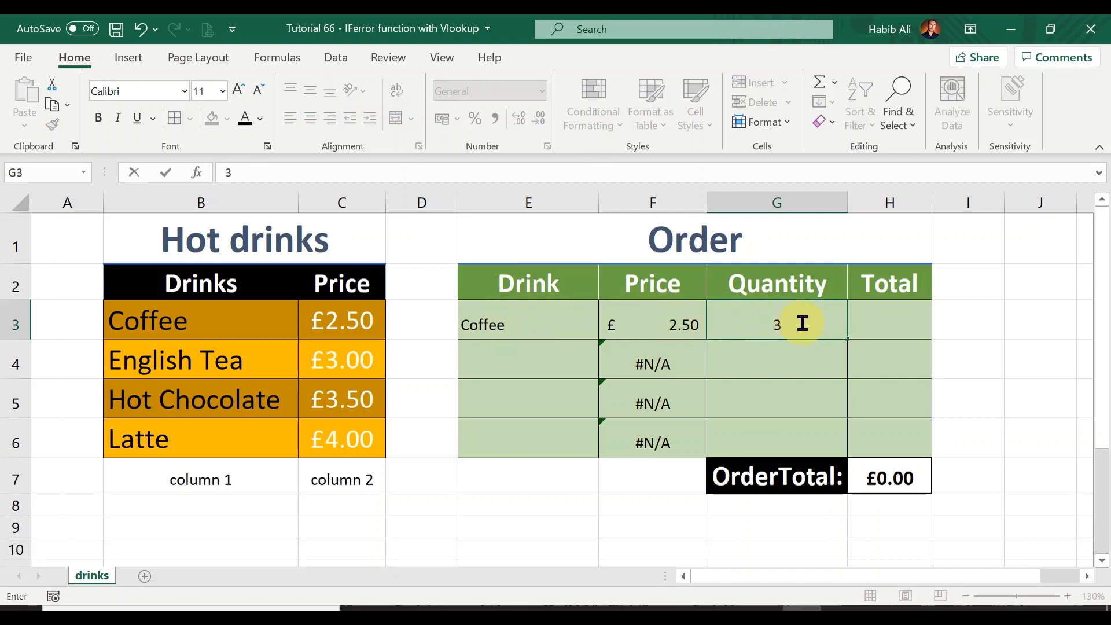
click(883, 318)
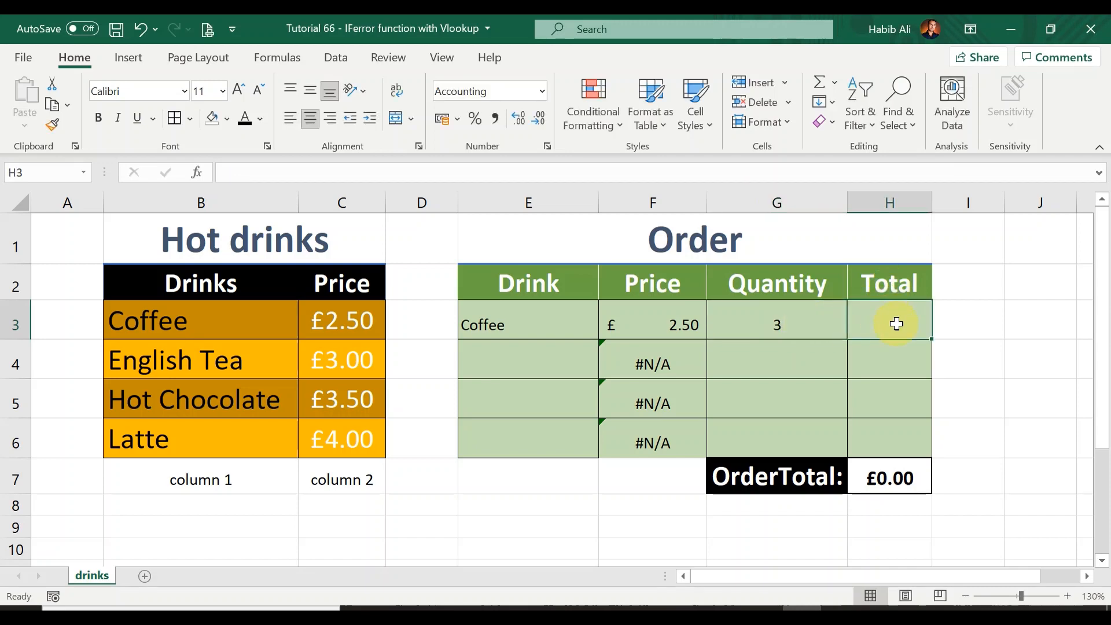
text(=)
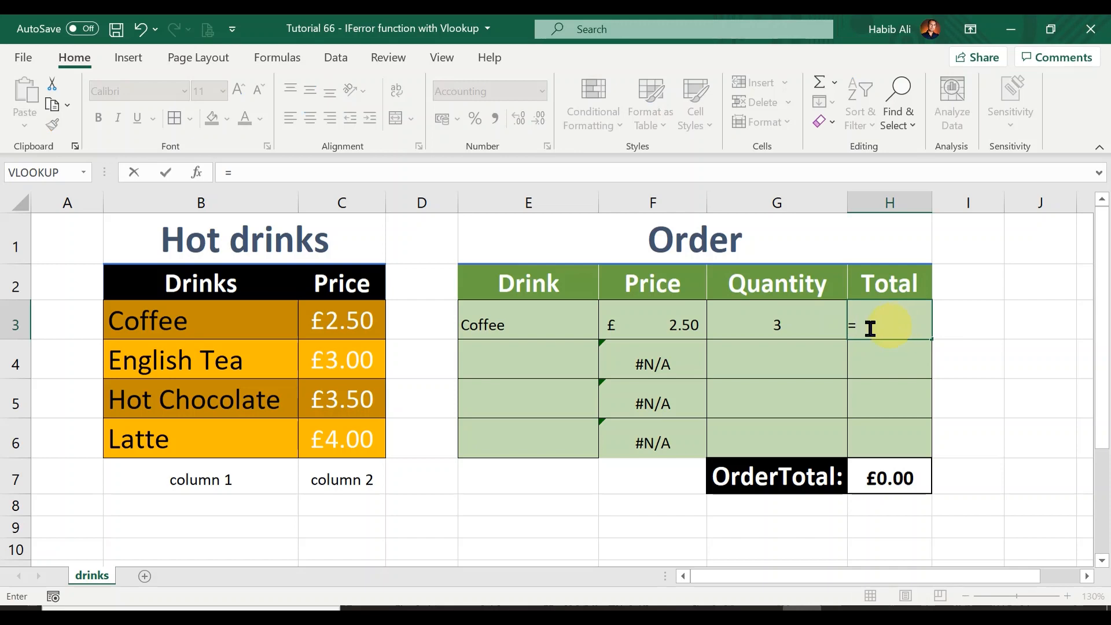
click(675, 323)
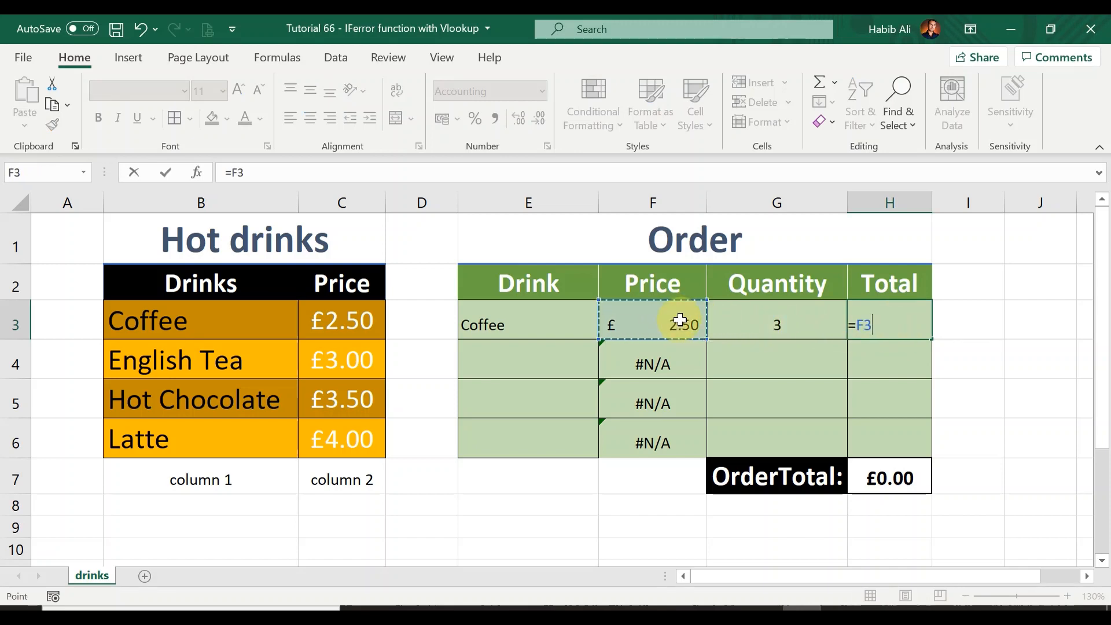
text(*)
click(767, 322)
key(Return)
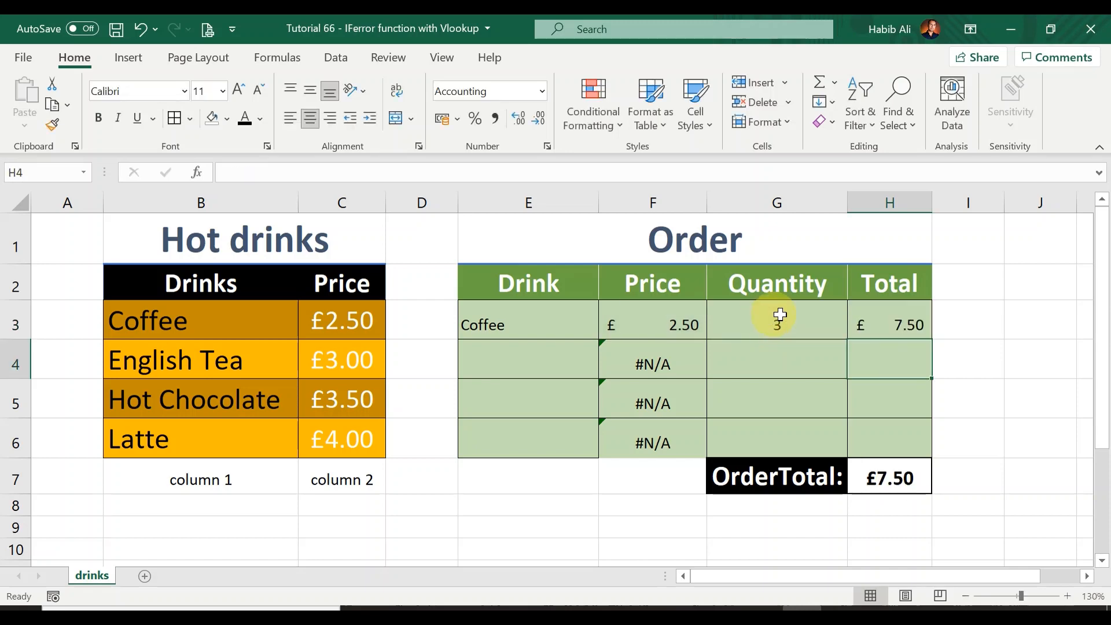
click(897, 323)
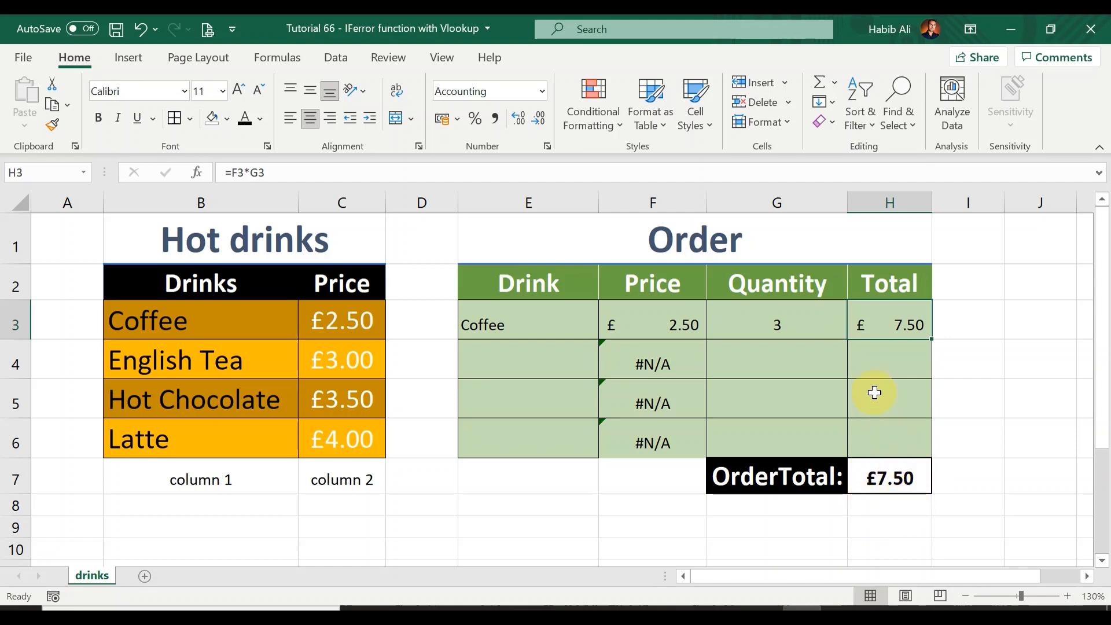
Fill the row total formula from H3 down through H6
key(ctrl+Home)
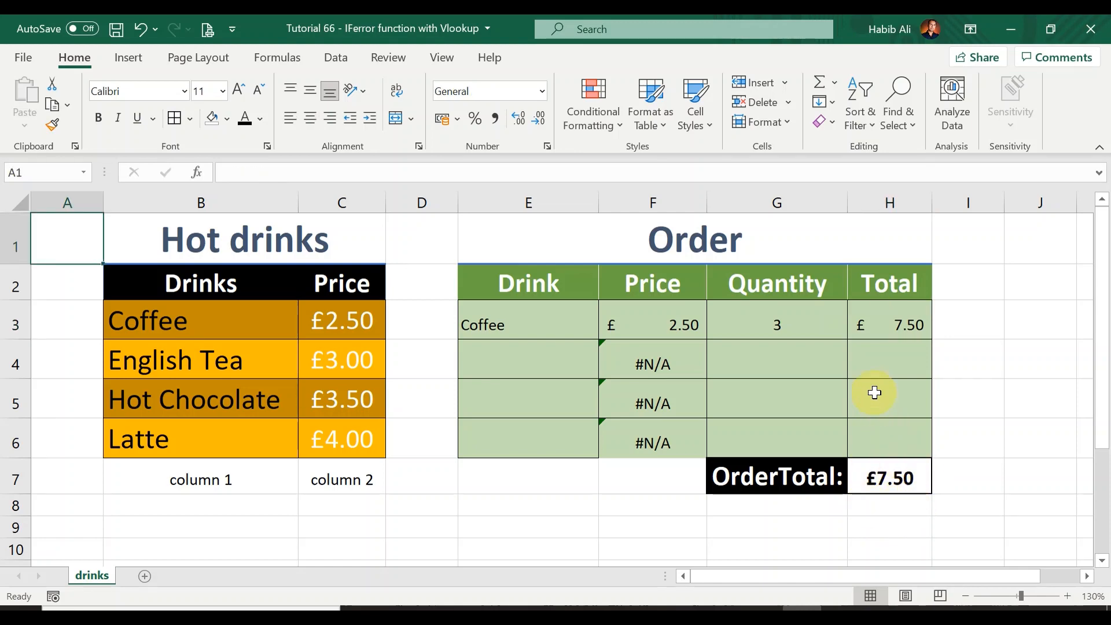
click(901, 326)
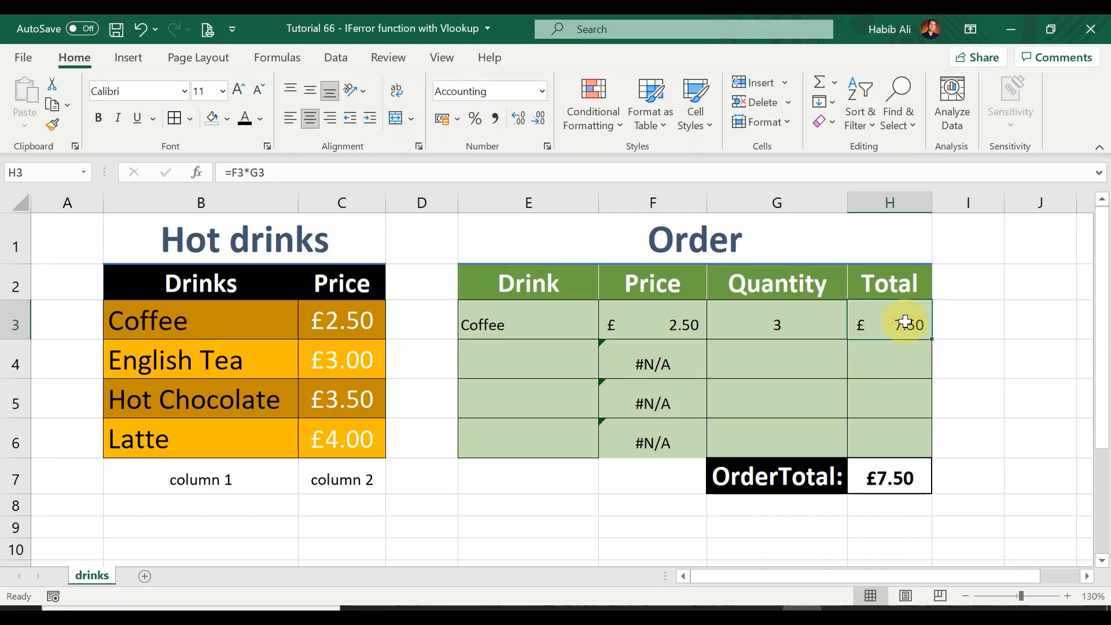
drag(931, 340, 924, 449)
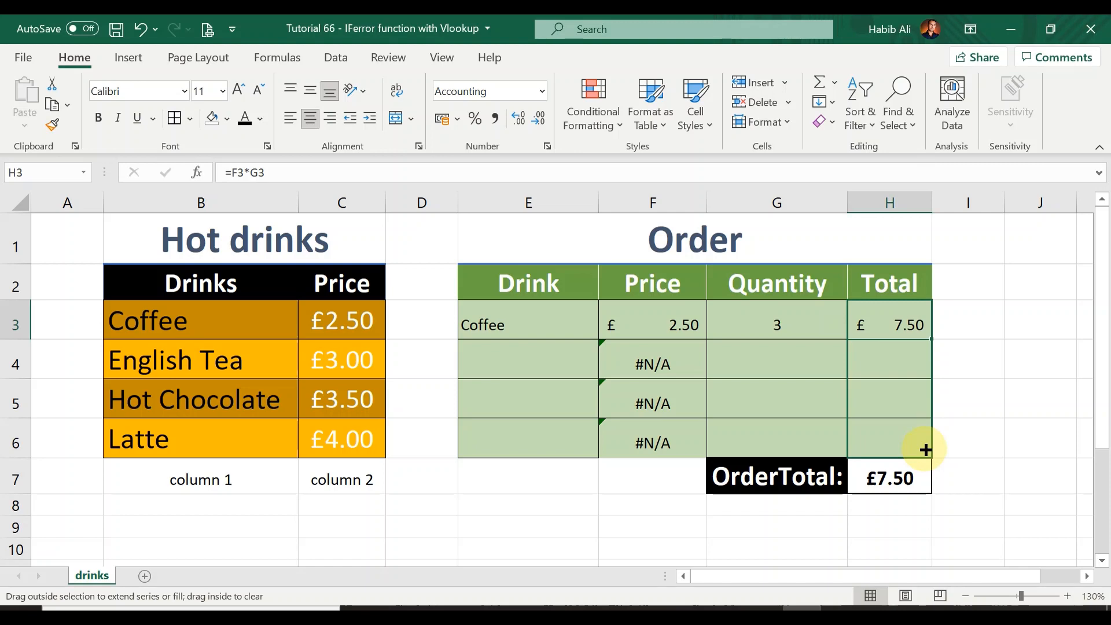
drag(926, 449, 924, 449)
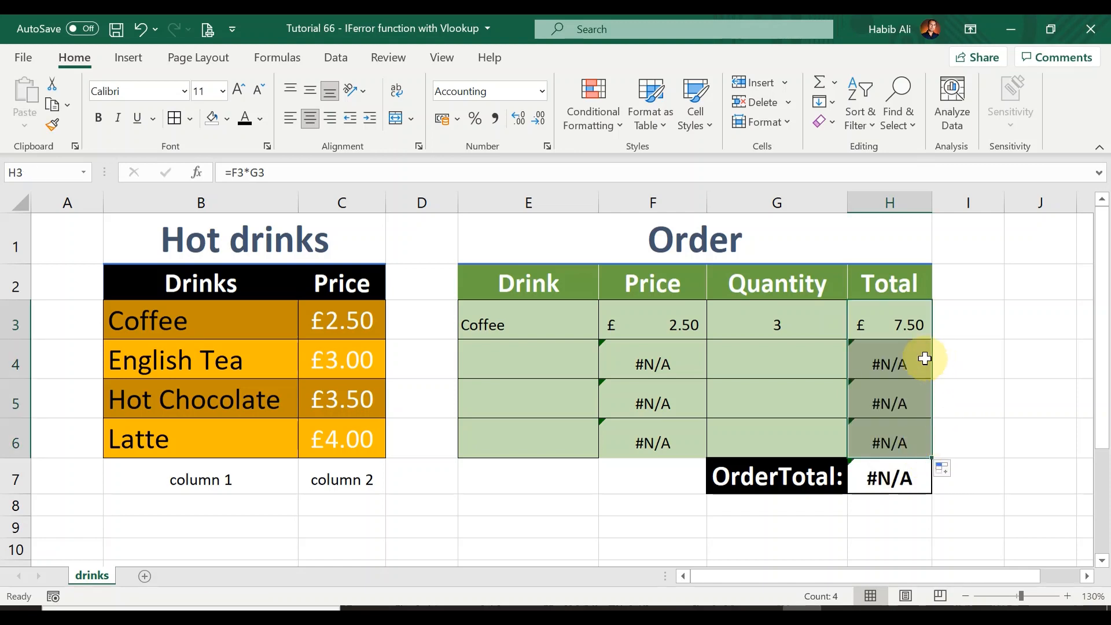
Examine the total formulas in H4:H6, the order total in H7 and the unfilled order rows they depend on
click(907, 355)
click(905, 404)
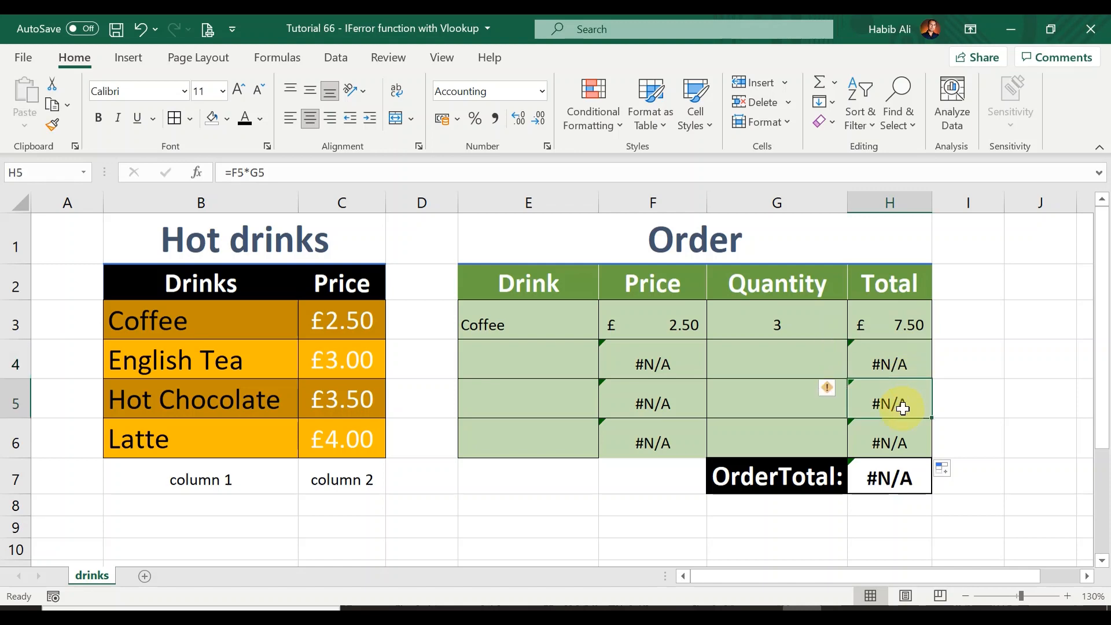
click(908, 438)
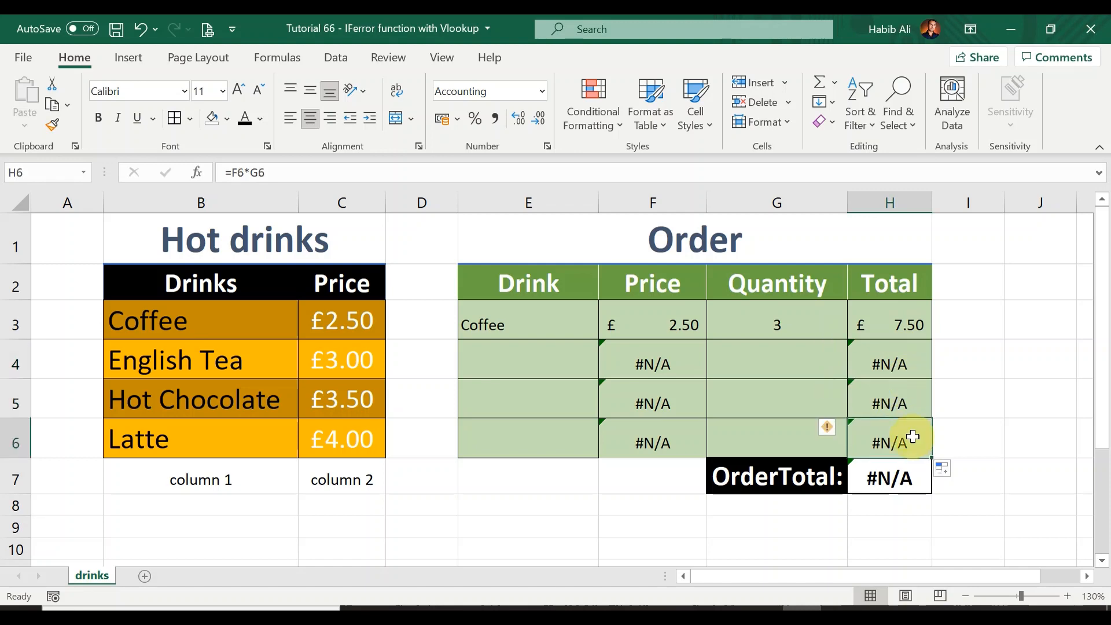
click(905, 475)
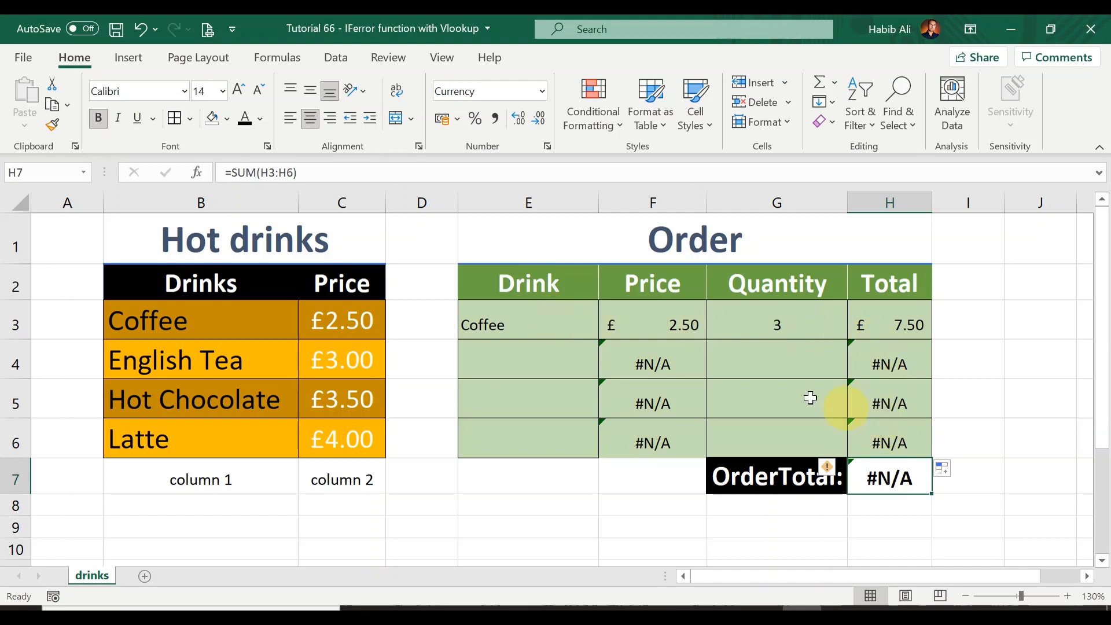
click(544, 323)
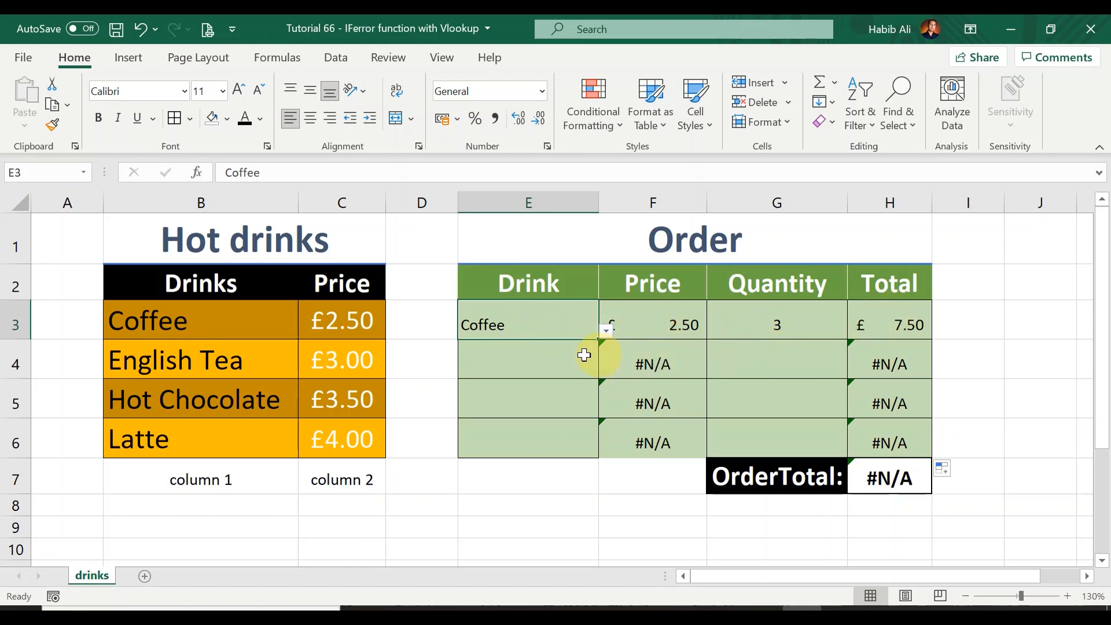
drag(548, 355, 868, 426)
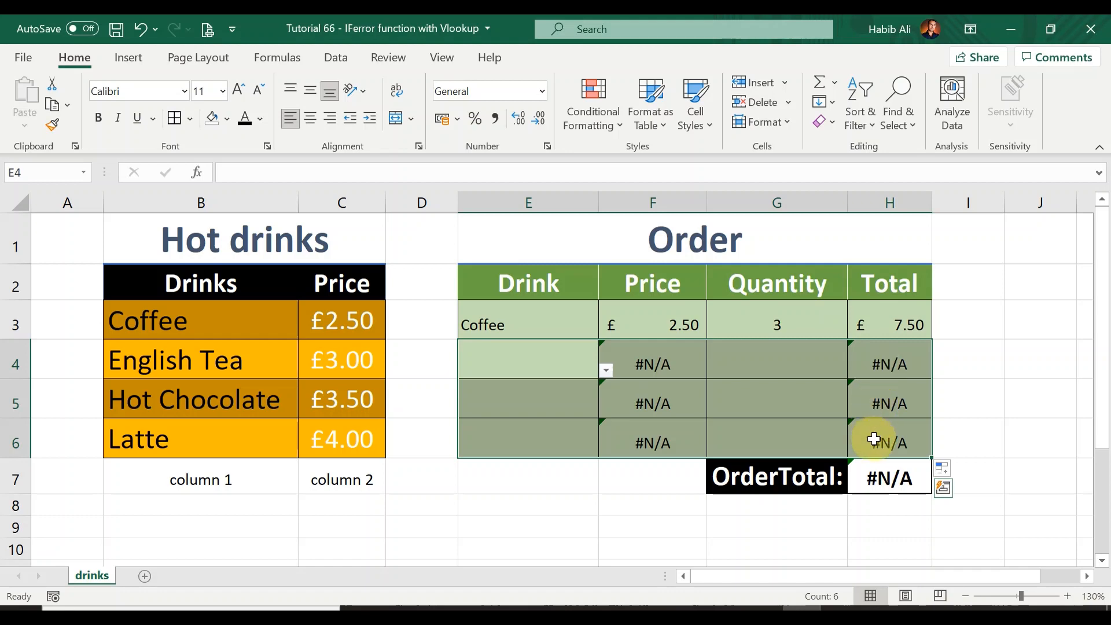
click(683, 365)
click(680, 402)
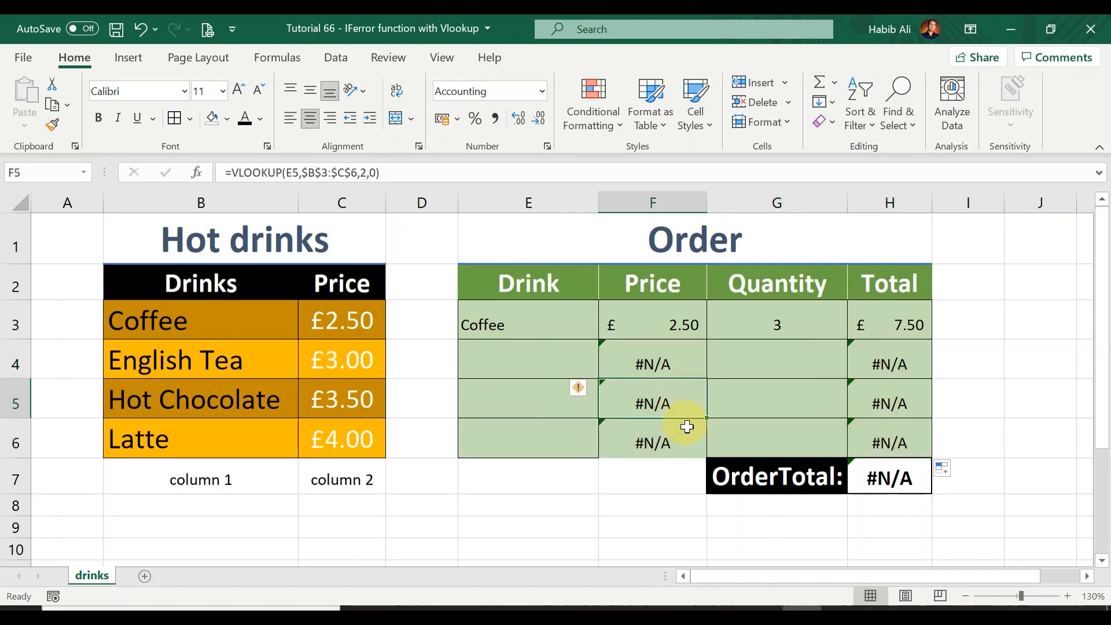
click(687, 426)
click(881, 428)
click(887, 385)
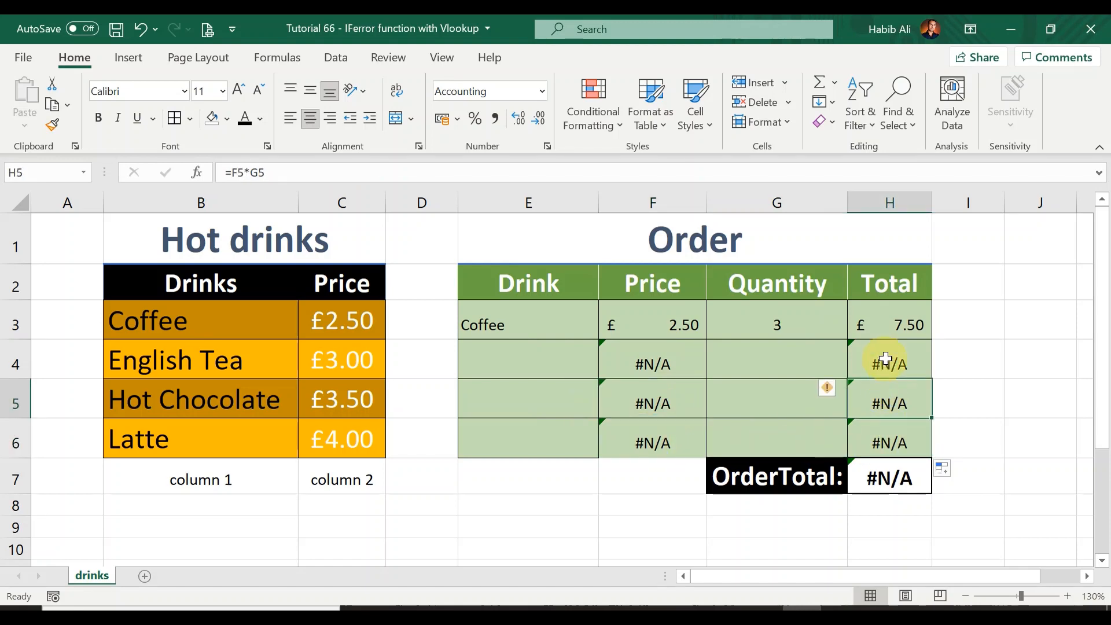
click(886, 359)
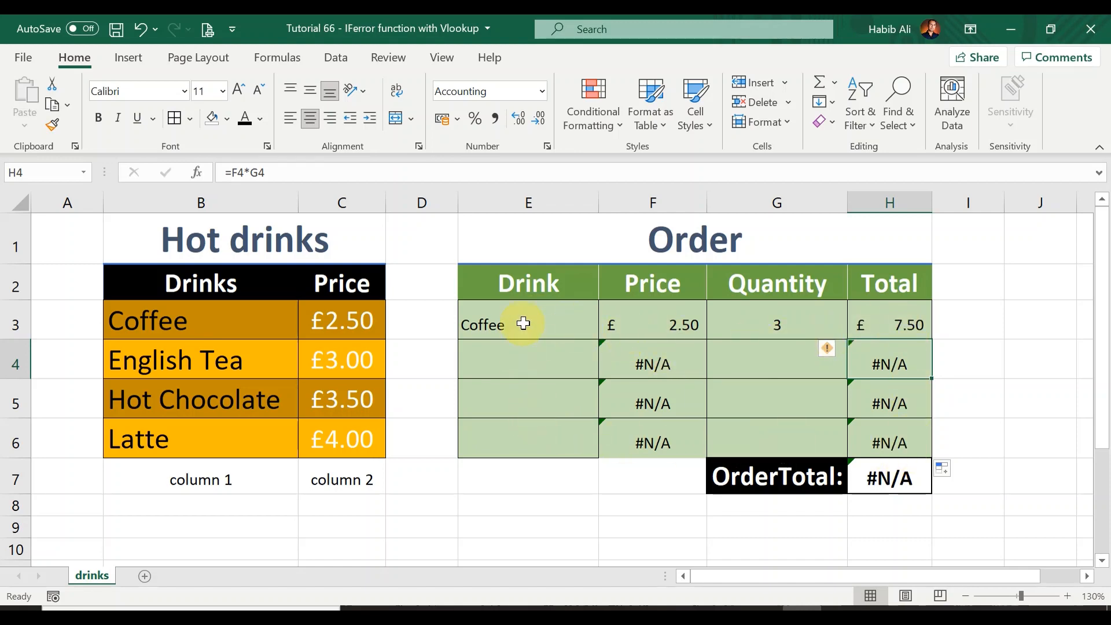
click(907, 473)
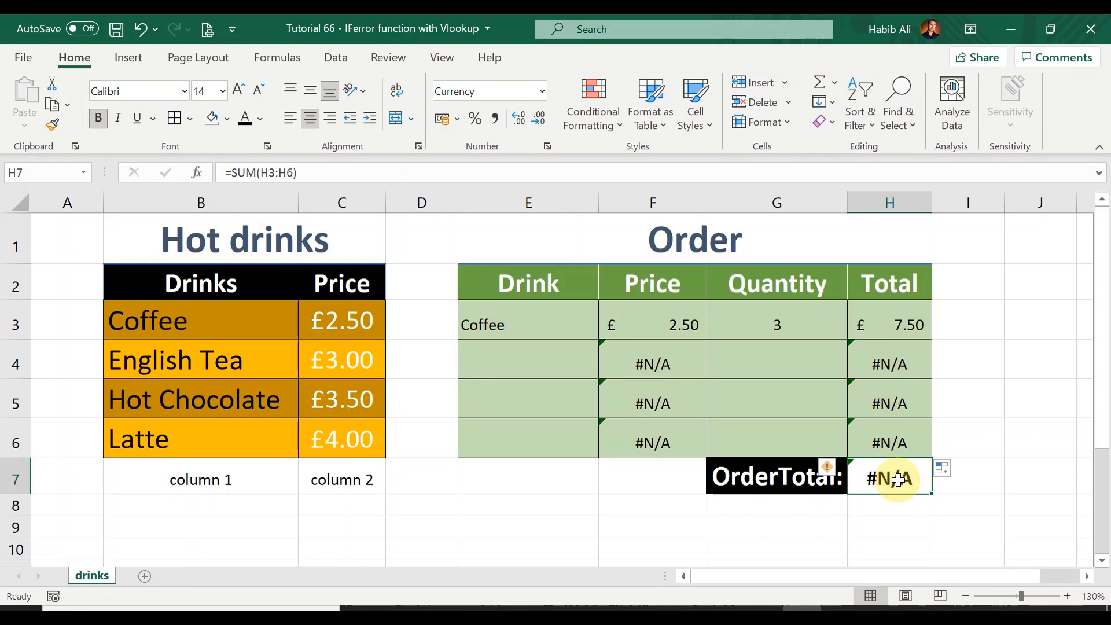
Review the VLOOKUP price formulas in F3:F6 as the source of the errors in the totals
click(661, 321)
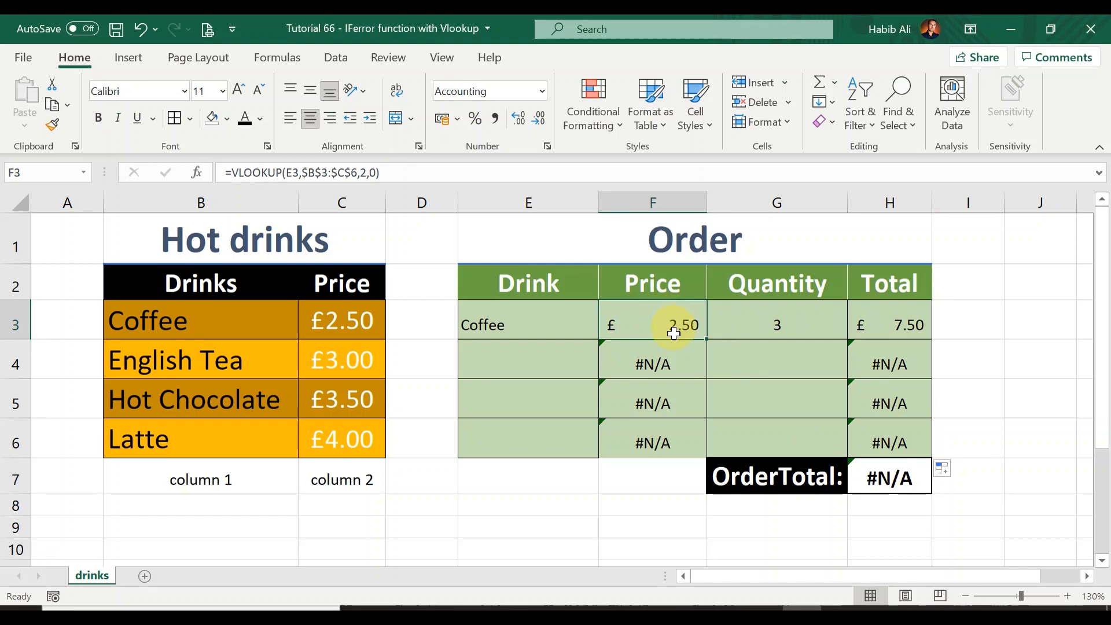
click(675, 362)
click(673, 401)
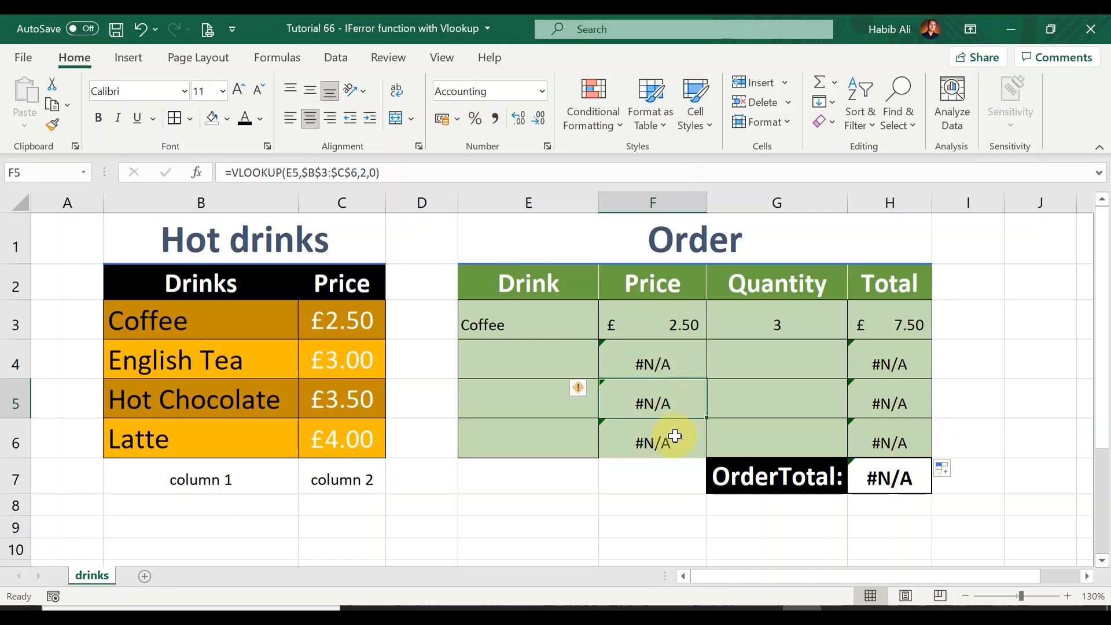
click(668, 437)
click(669, 397)
click(664, 356)
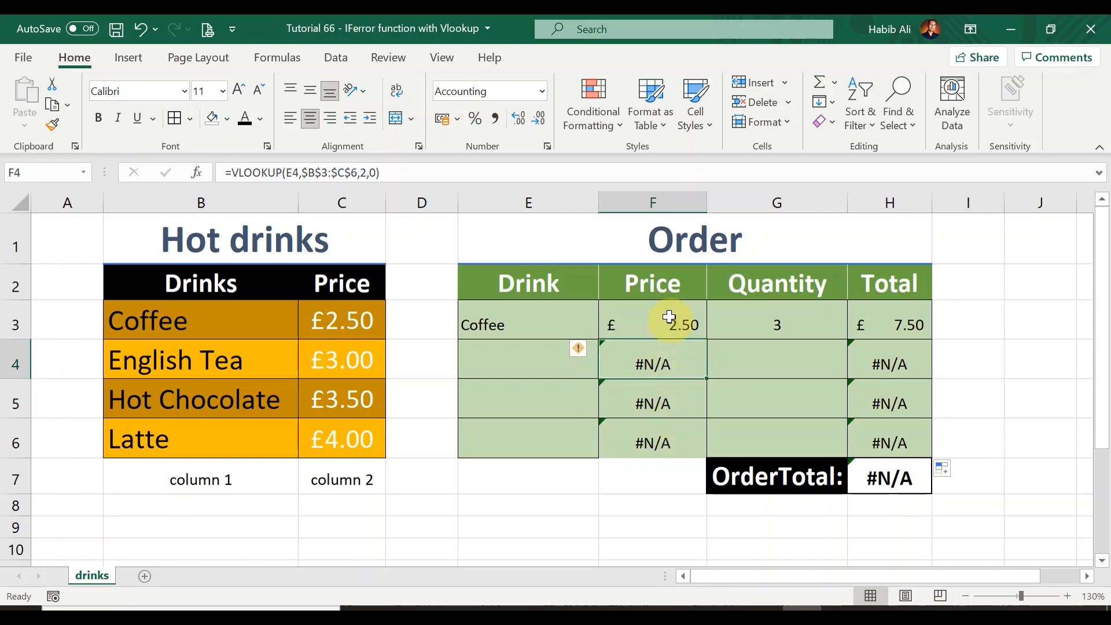
Wrap the price lookup in F3 with IFERROR, returning an empty string on error: =IFERROR(VLOOKUP(E3,$B$3:$C$6,2,0),"")
click(666, 314)
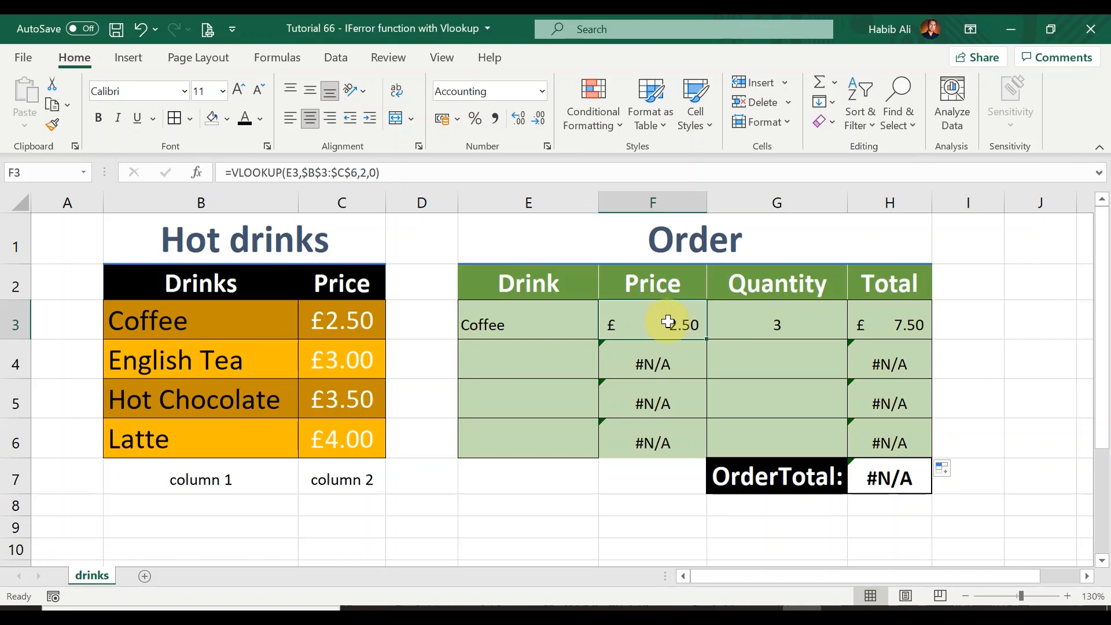
double_click(669, 322)
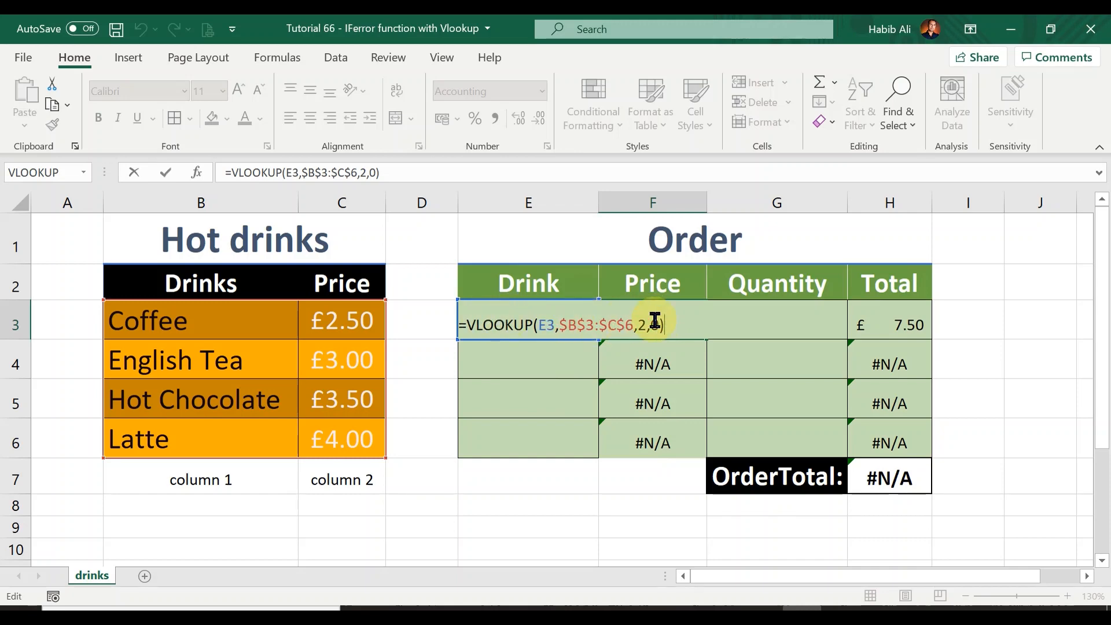
click(468, 324)
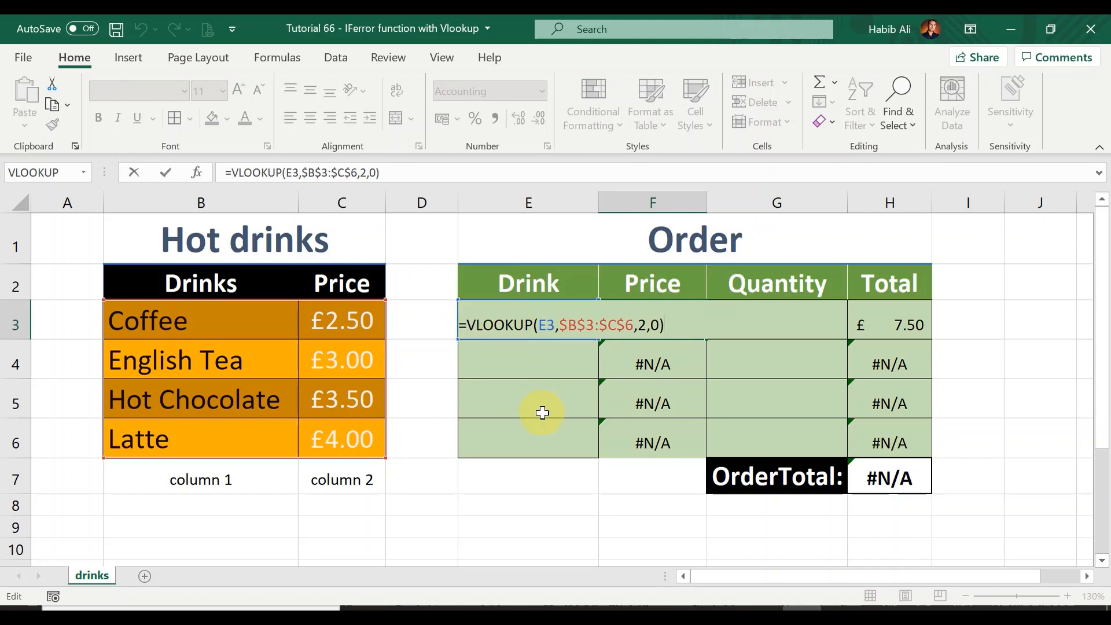
text(IF)
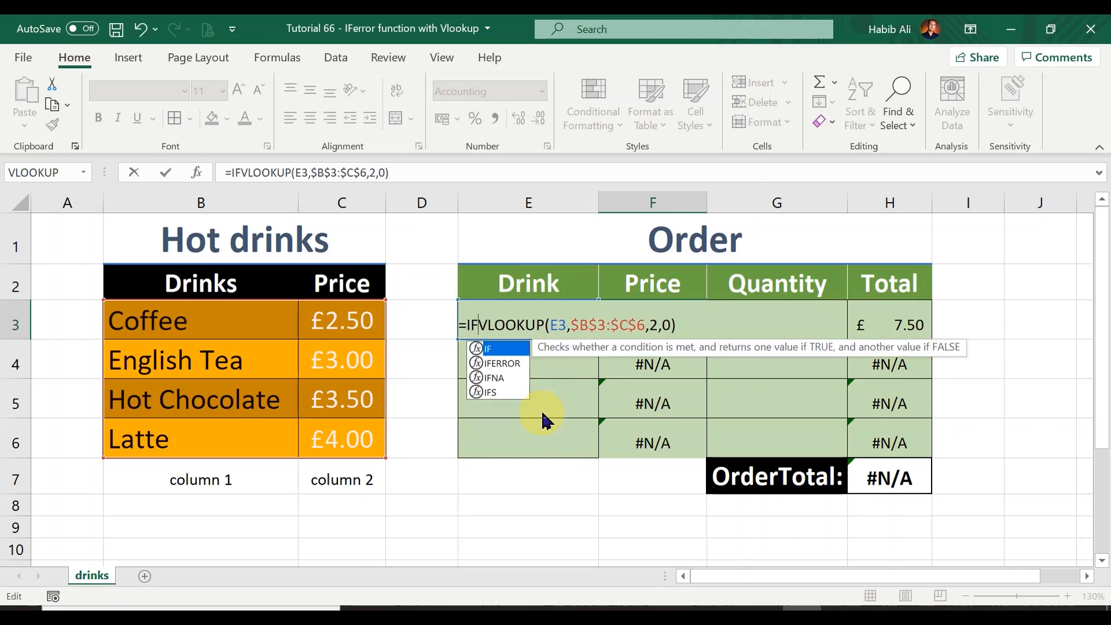
click(505, 365)
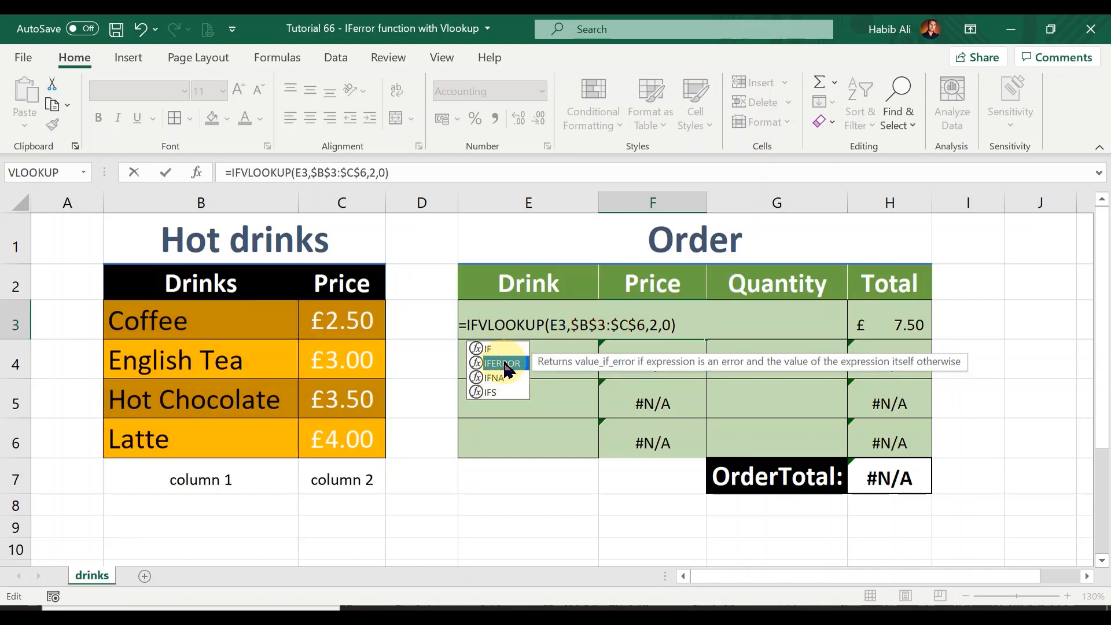
double_click(505, 364)
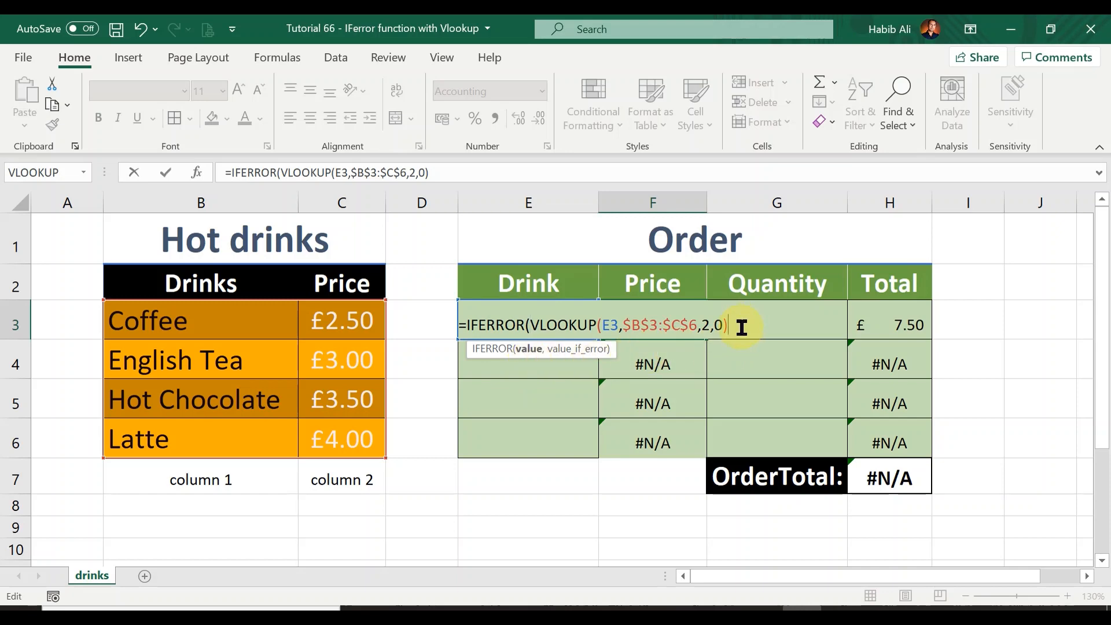
text(,)
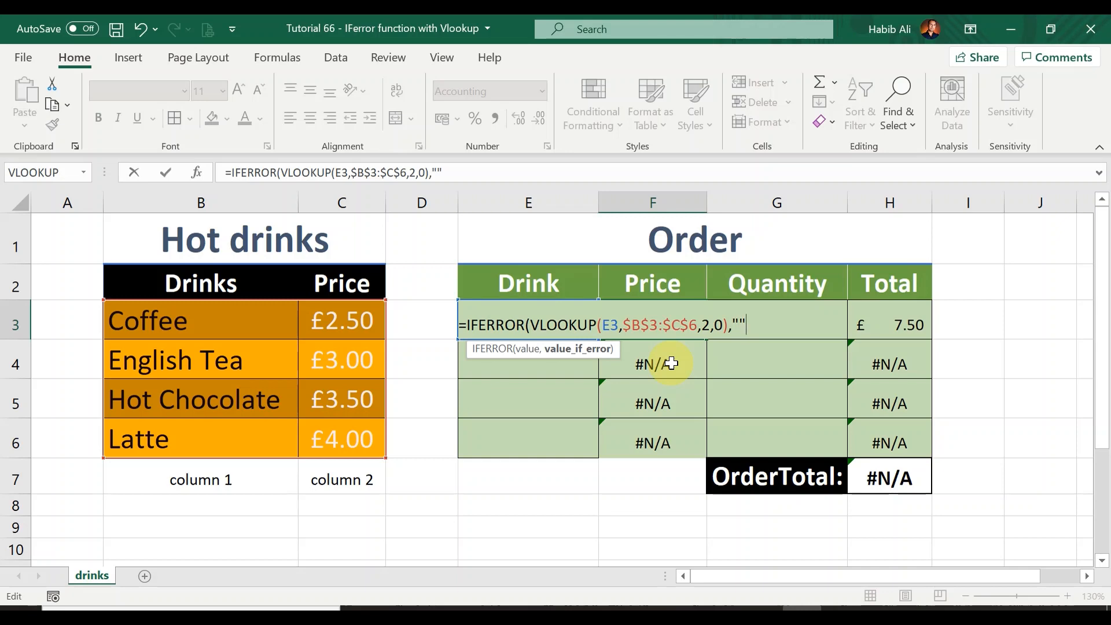
text())
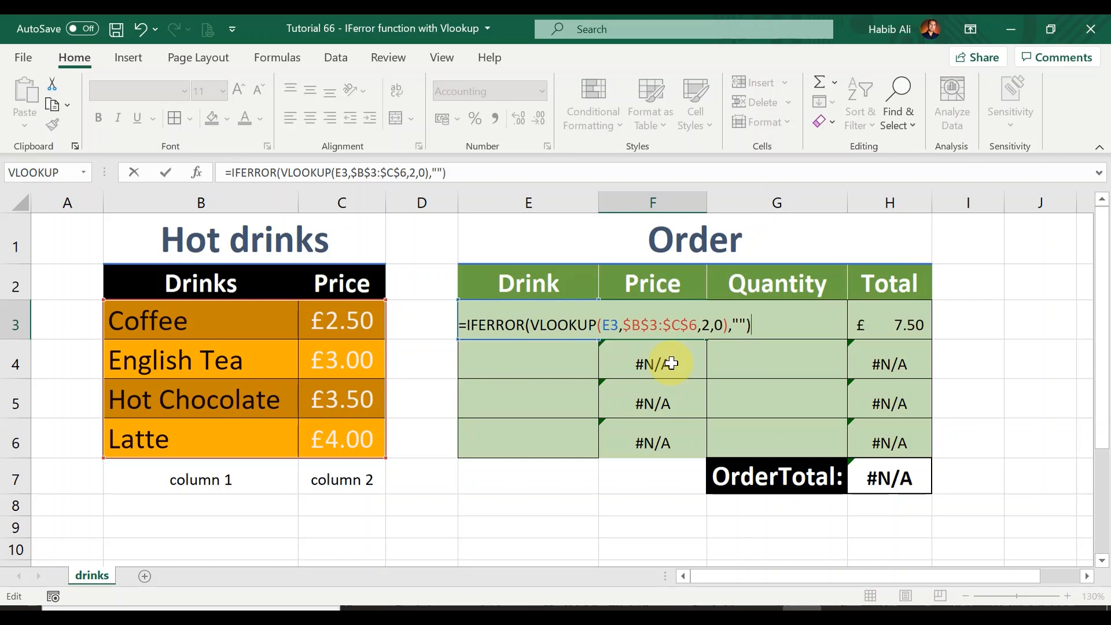
key(Return)
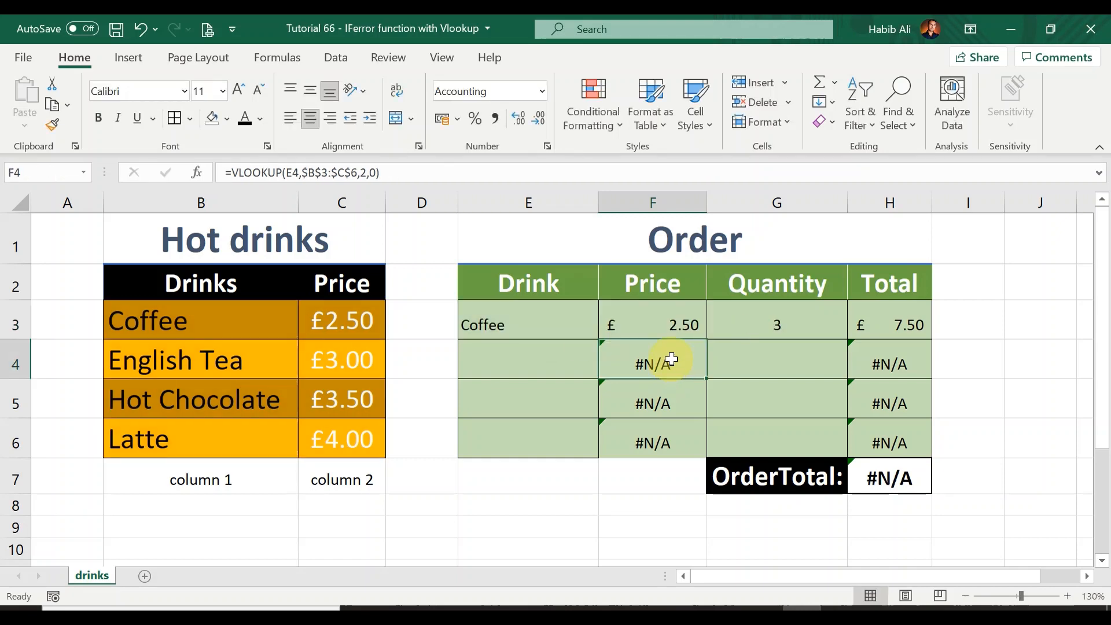
Fill the IFERROR price formula from F3 down through F6
click(673, 323)
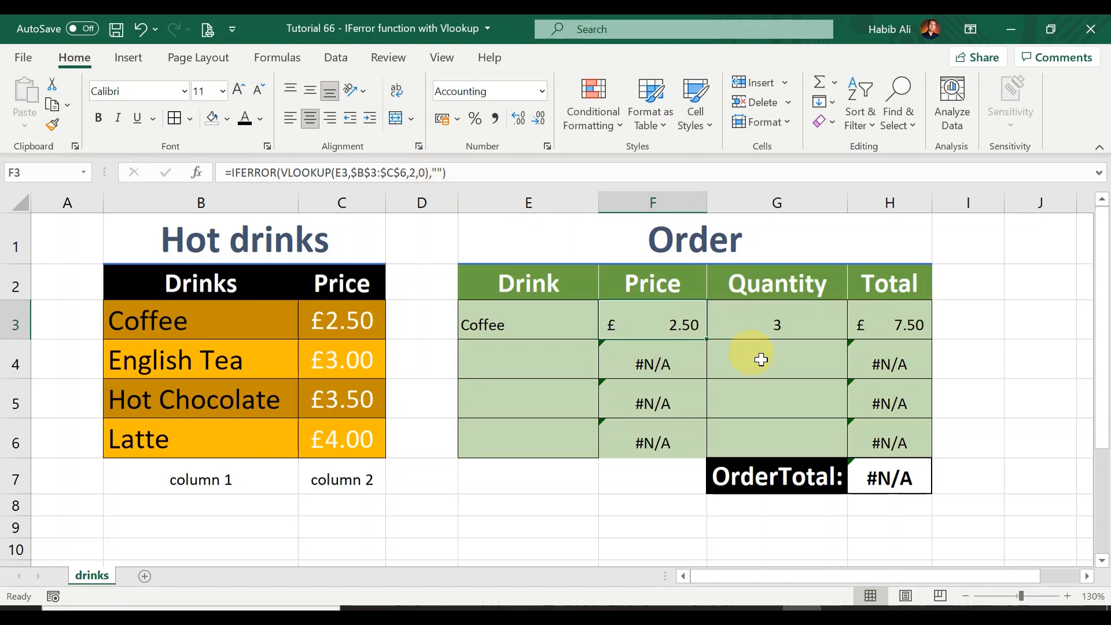
drag(706, 337, 701, 452)
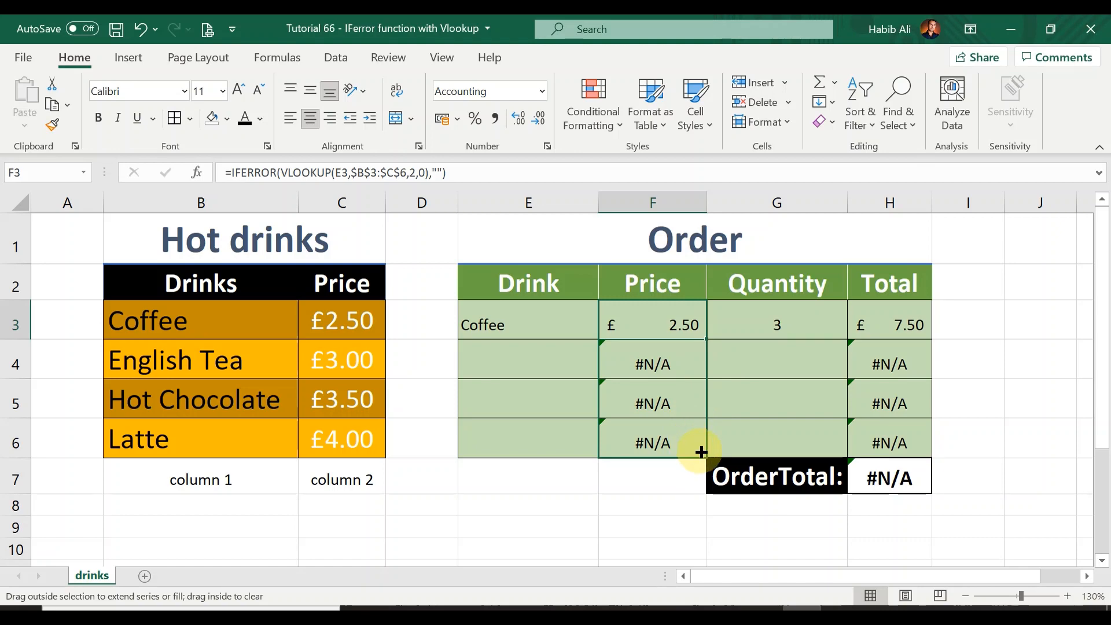
drag(702, 452, 702, 449)
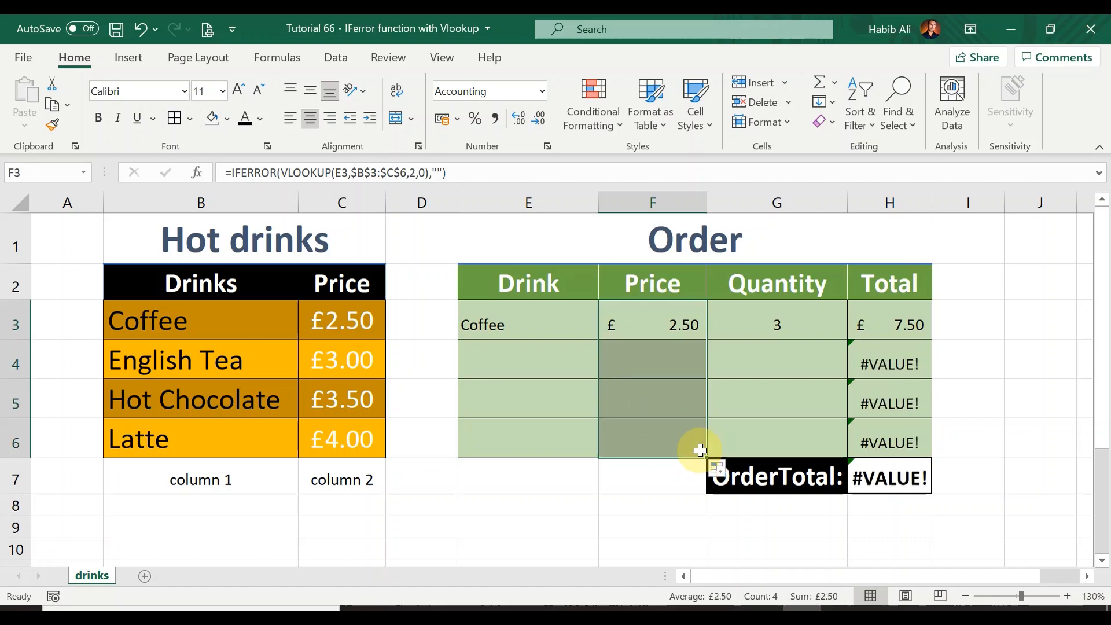
Check the copied IFERROR formulas in the price cells F4:F6
click(660, 357)
click(662, 400)
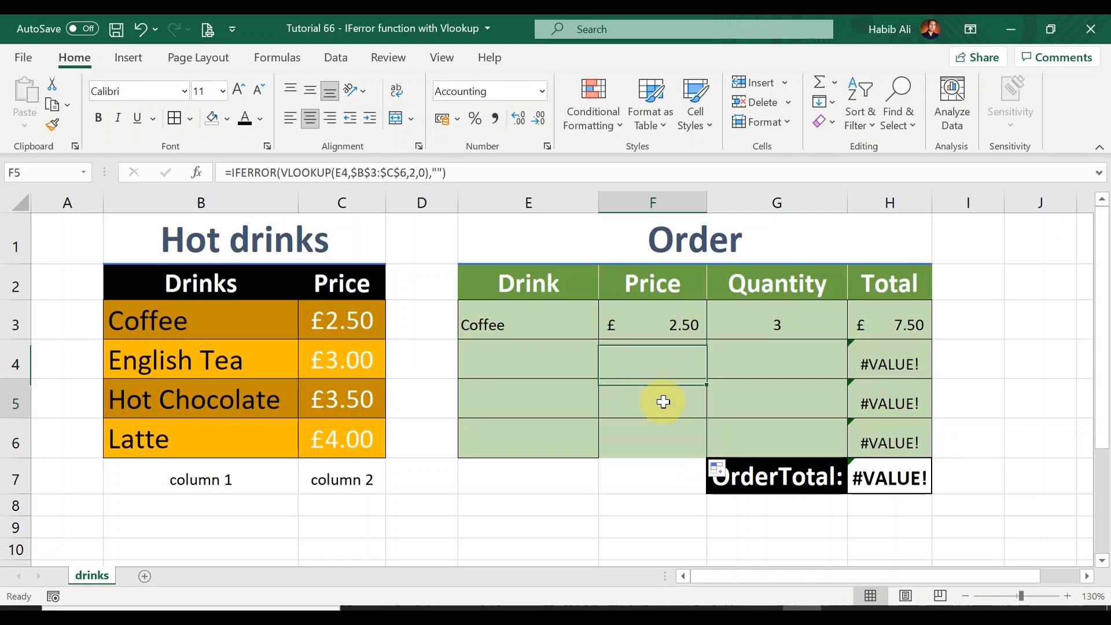
click(664, 436)
click(674, 401)
click(671, 356)
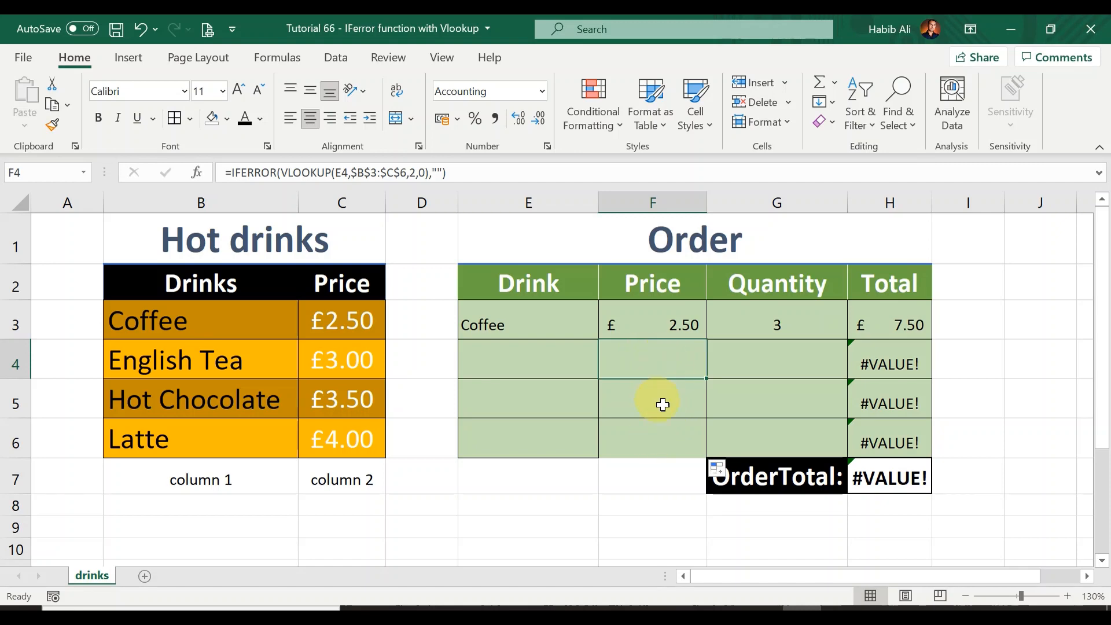
key(ctrl+Home)
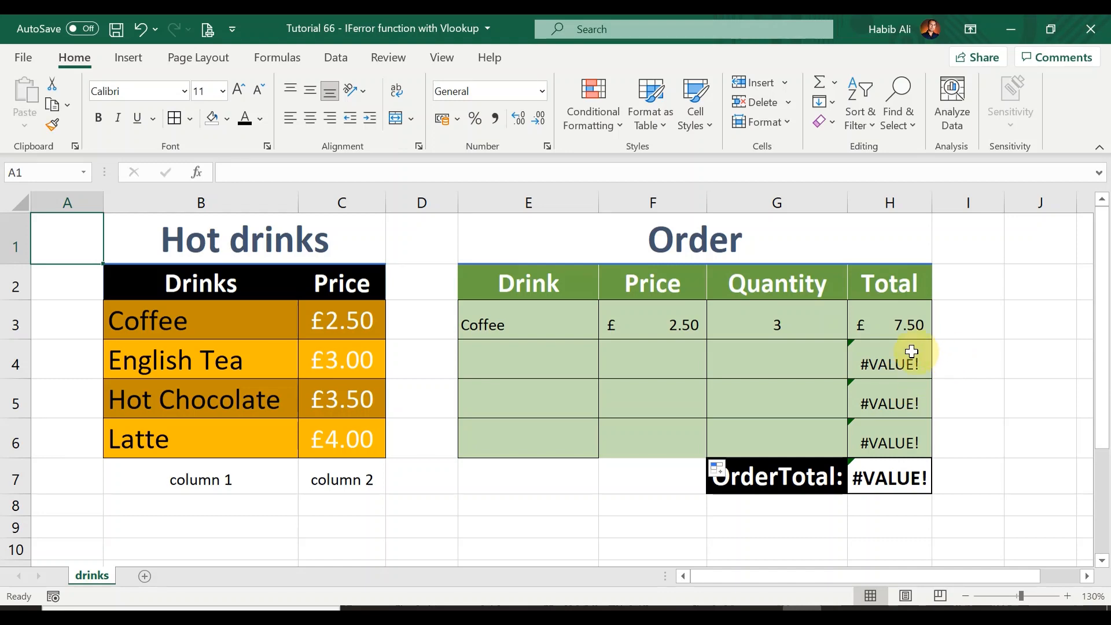
Wrap the row total in H3 with IFERROR, returning an empty string on error: =IFERROR(F3*G3,"")
click(894, 364)
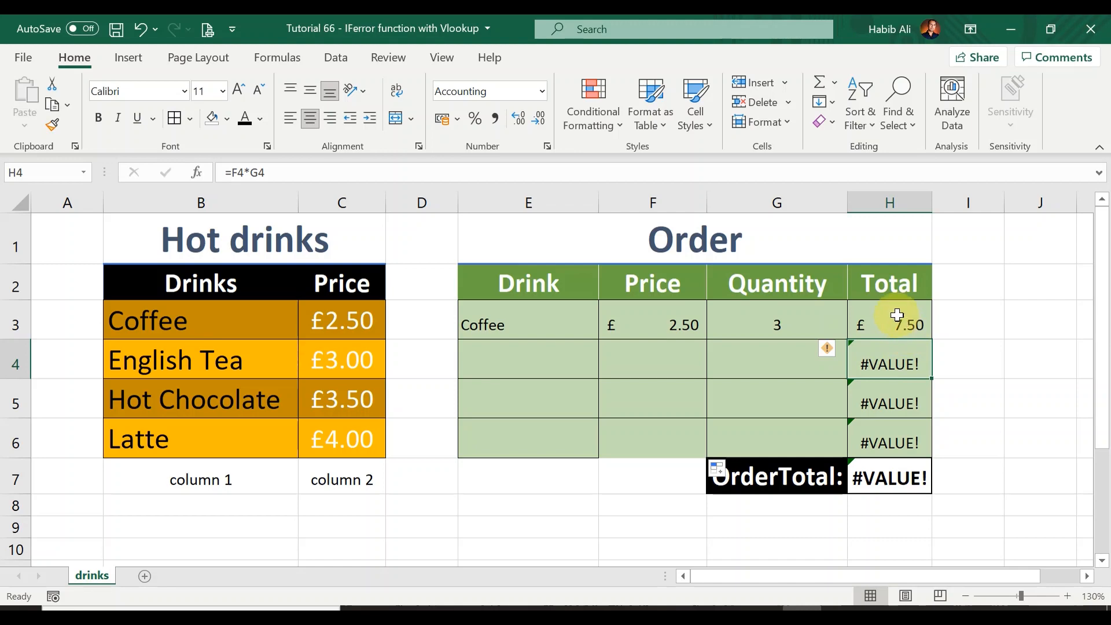
click(896, 314)
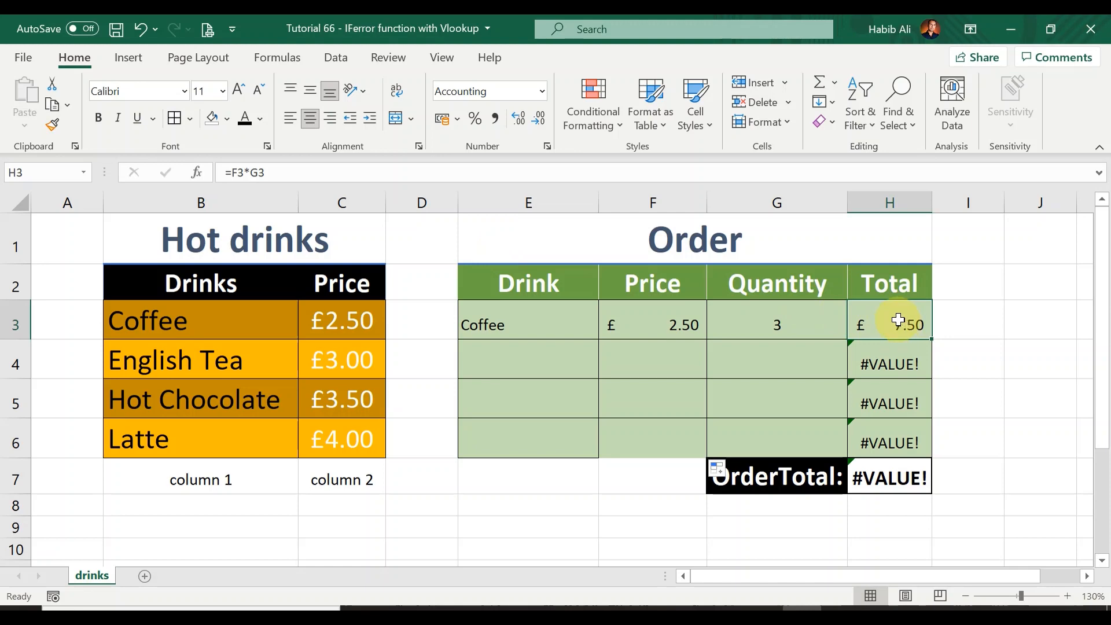
double_click(897, 319)
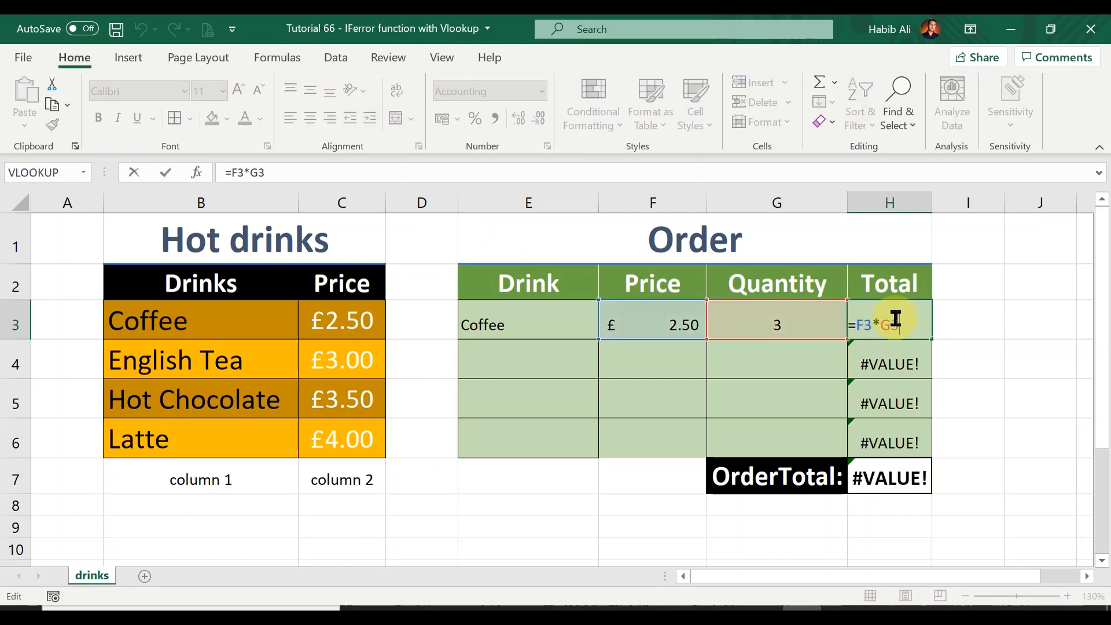
click(857, 325)
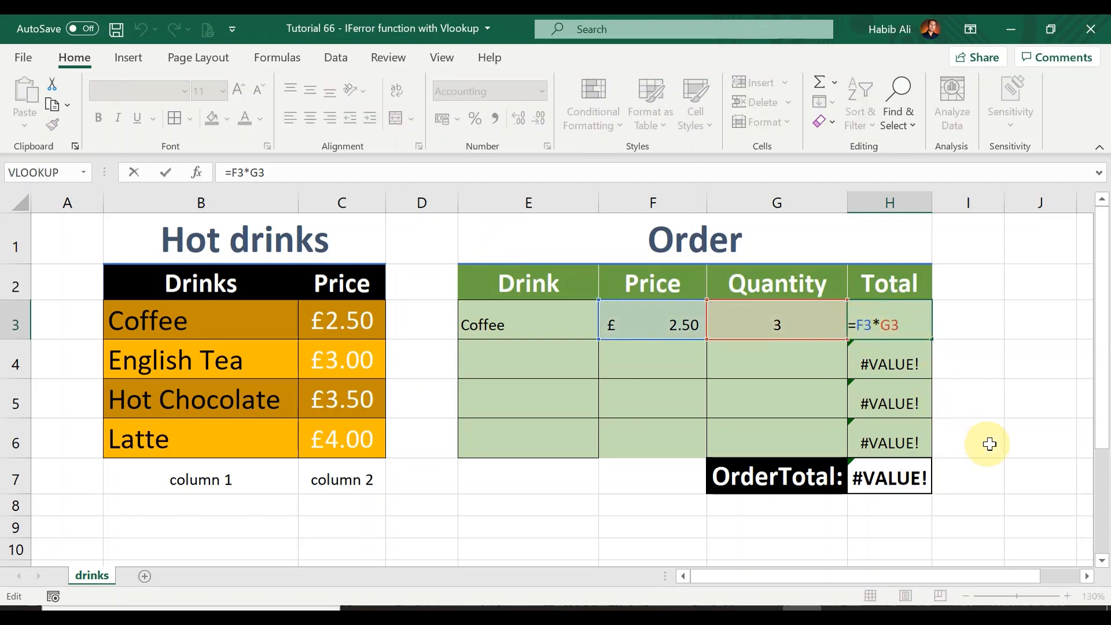
text(IF)
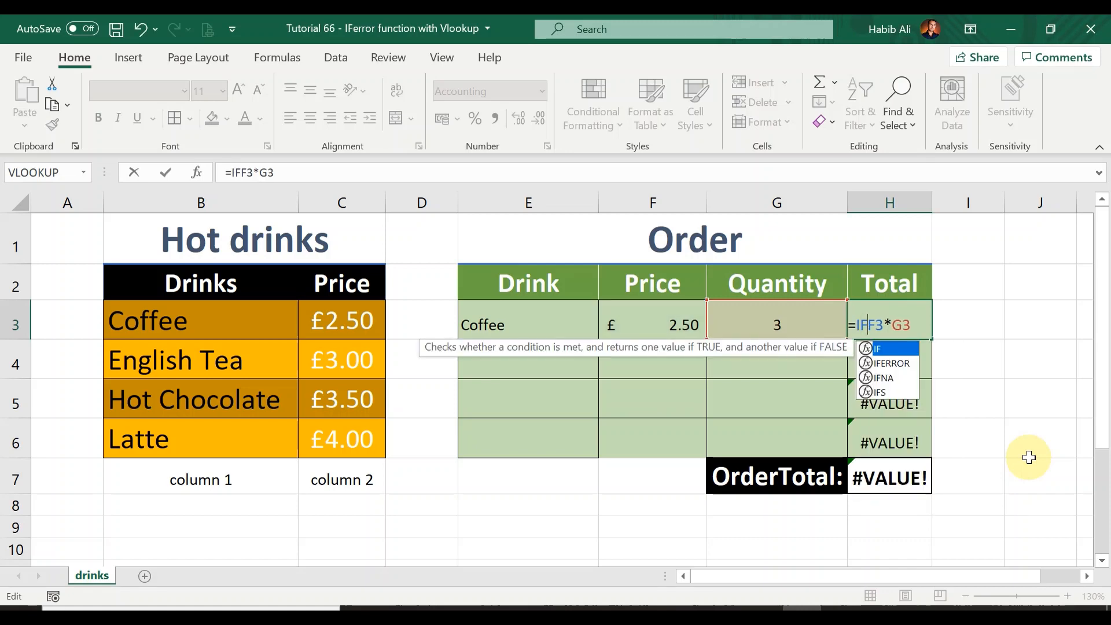
key(Down)
key(Tab)
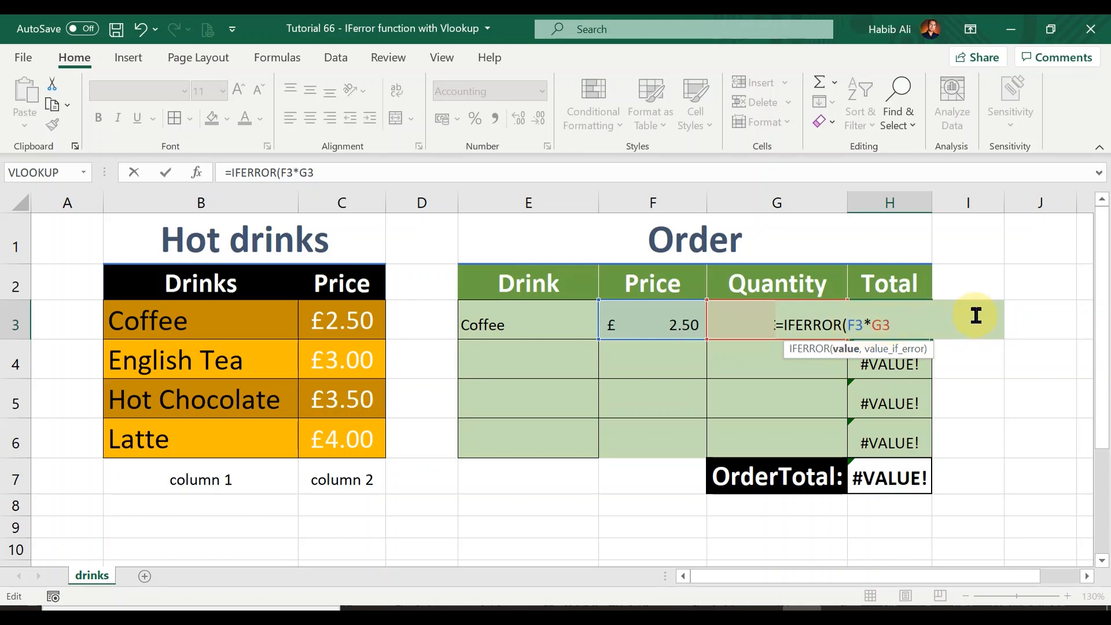
text(,)
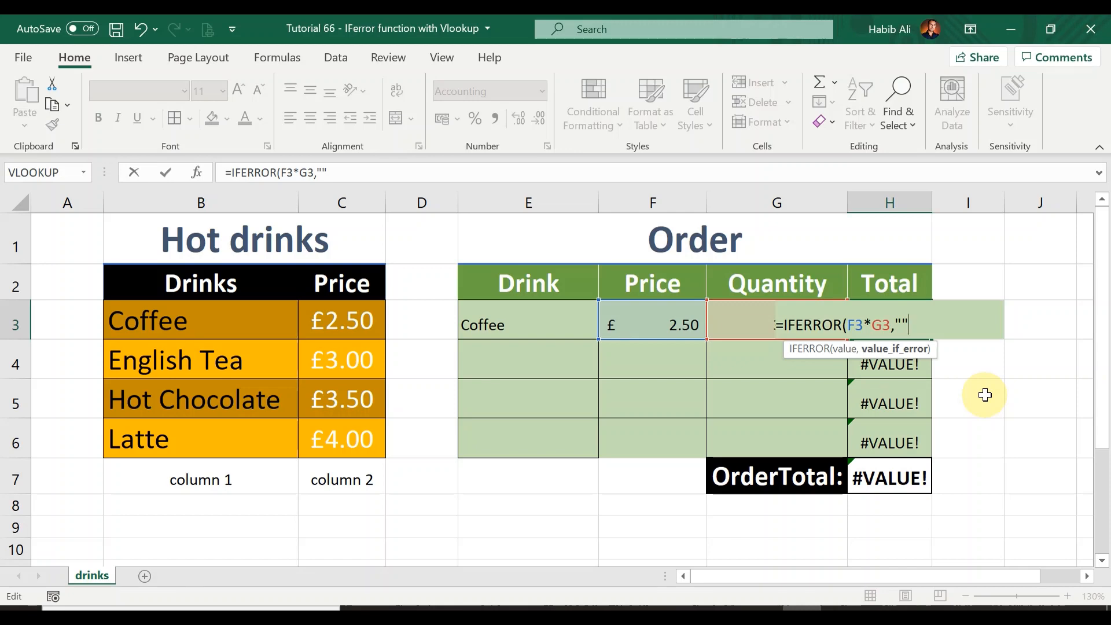
text())
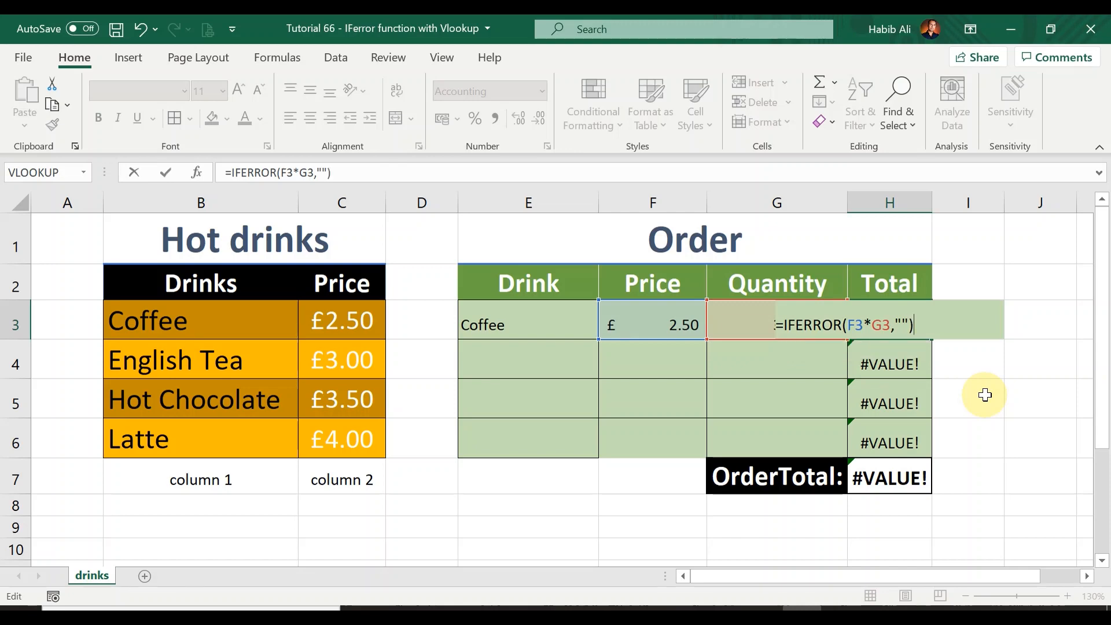
key(Return)
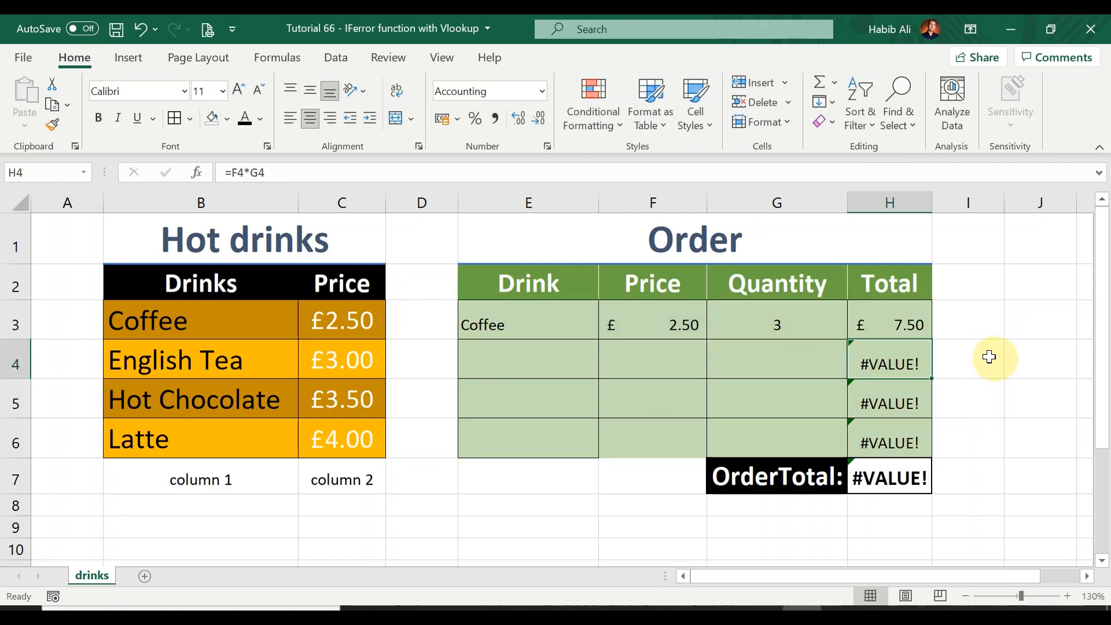
Fill the IFERROR total formula from H3 down through H6, and check the copies and the order total formula
click(901, 318)
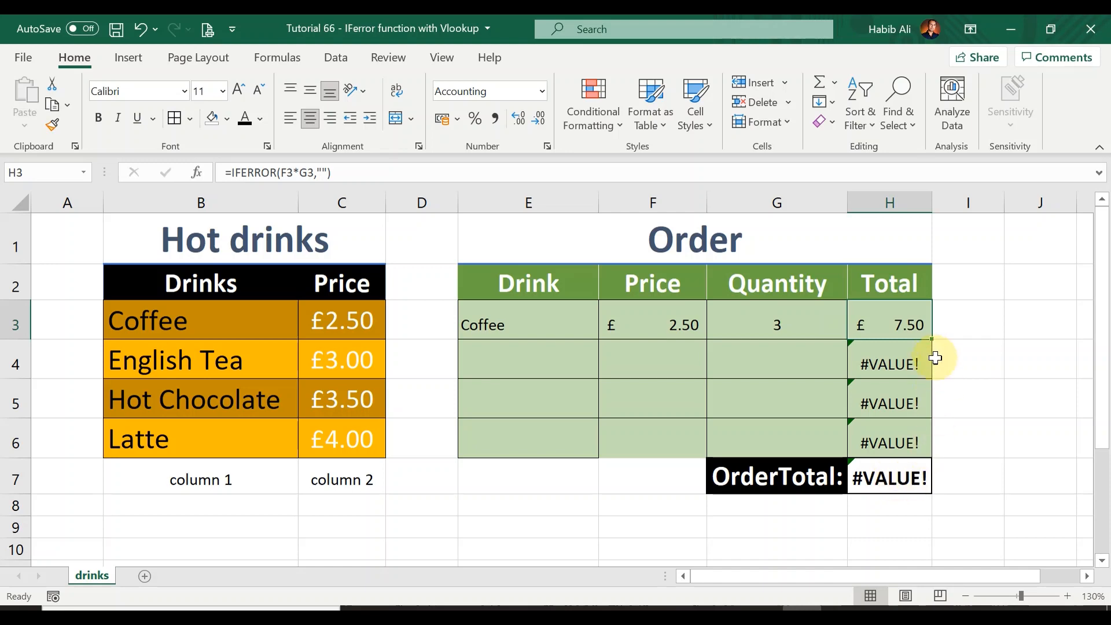
drag(934, 340, 925, 438)
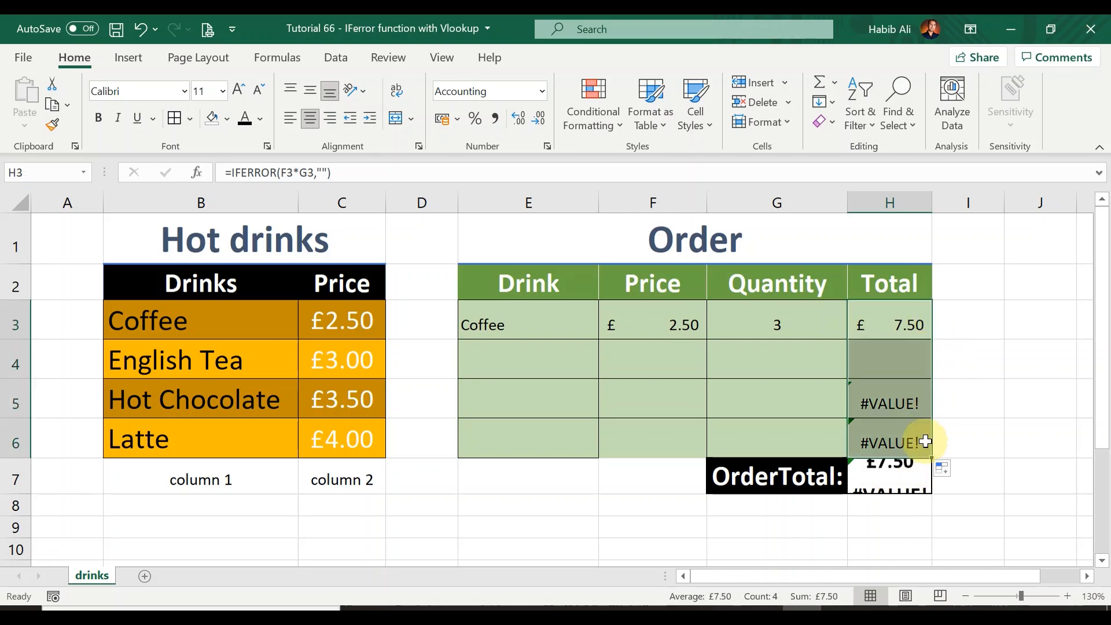
click(909, 360)
click(908, 395)
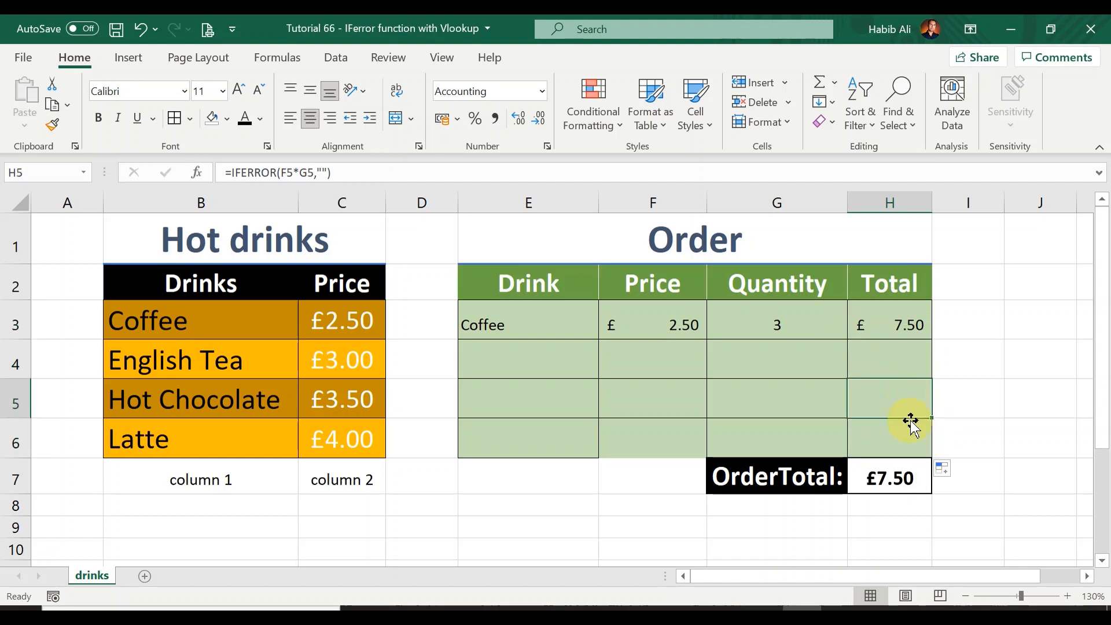
click(895, 362)
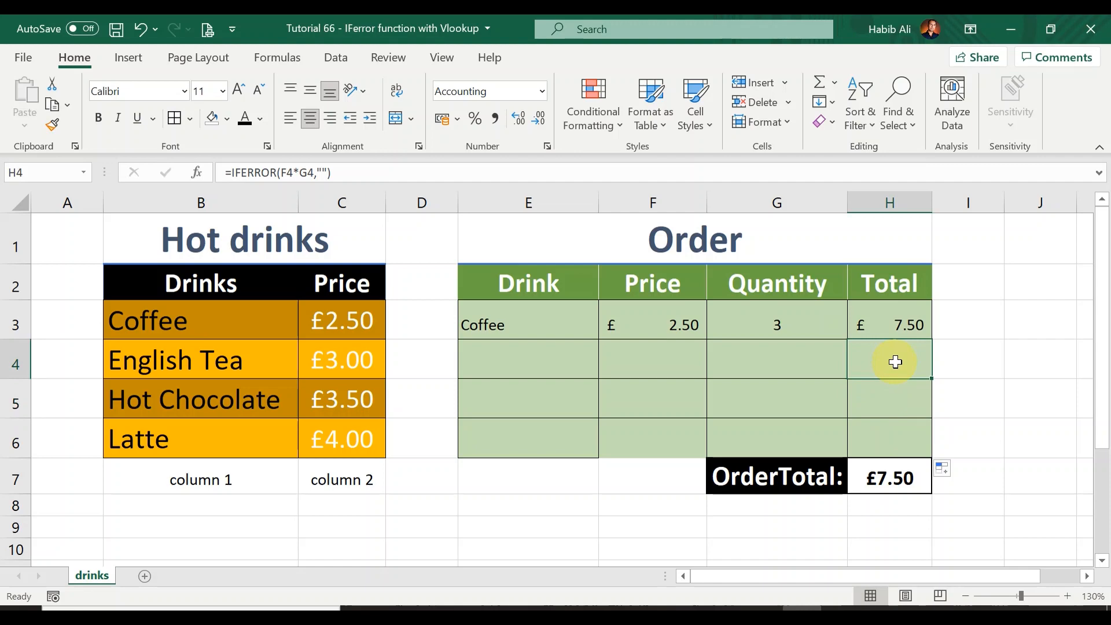
click(903, 398)
click(907, 438)
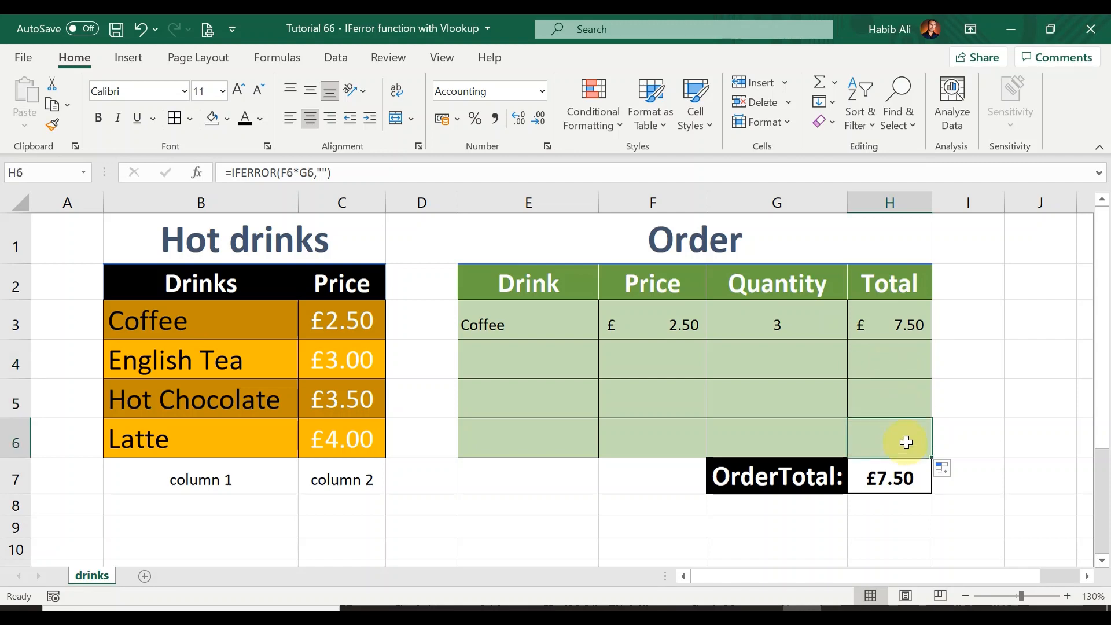
click(893, 474)
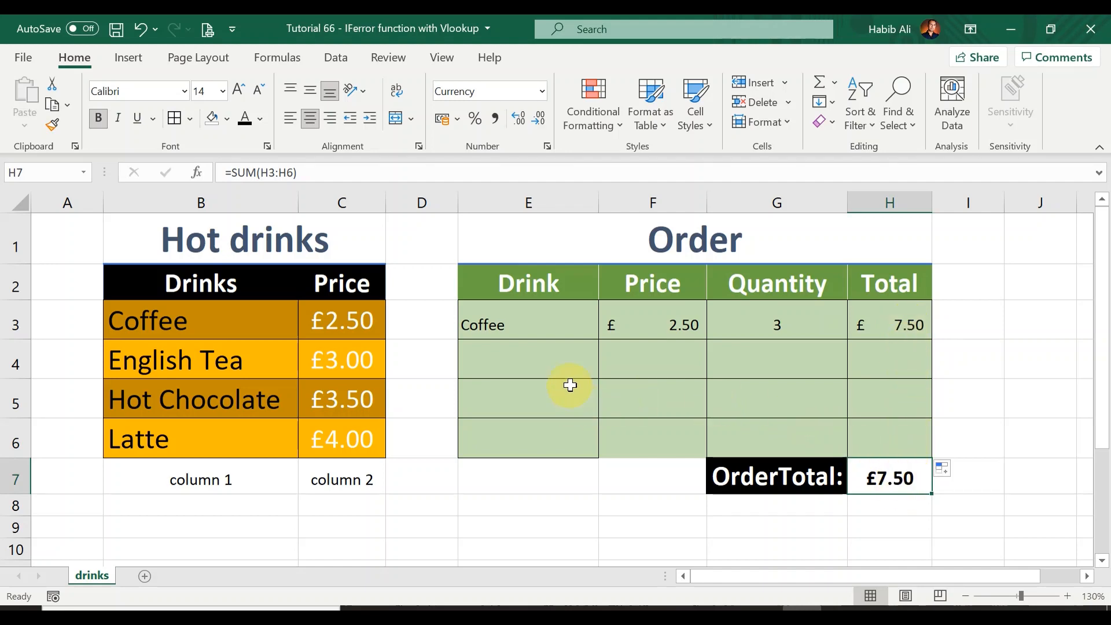
Add Hot Chocolate as the second order line in row 4 with a quantity of 2
click(559, 361)
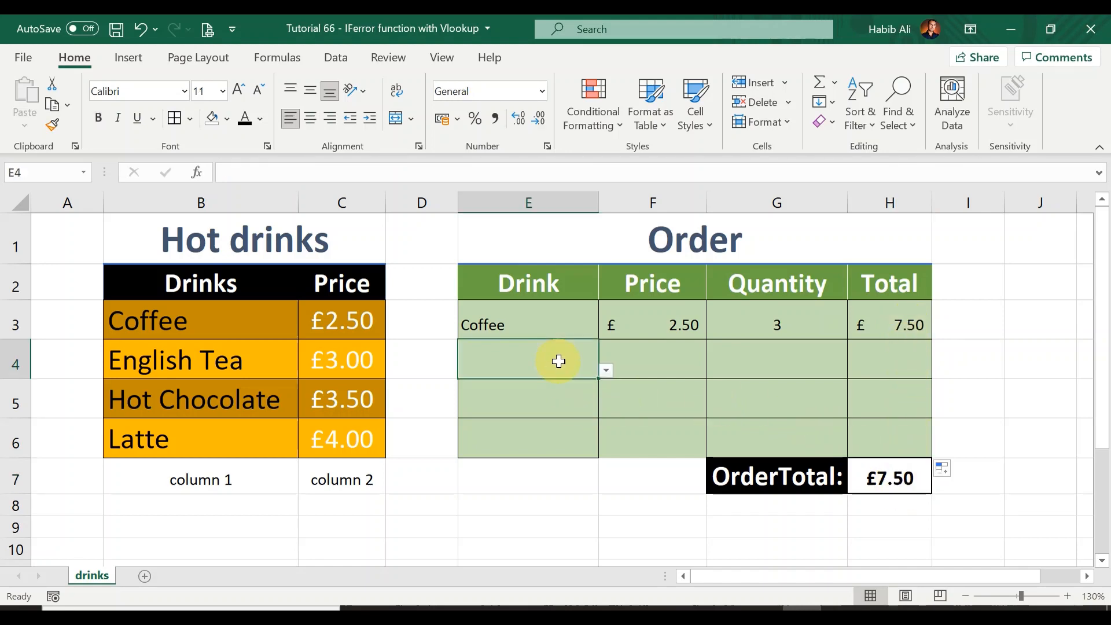
click(606, 371)
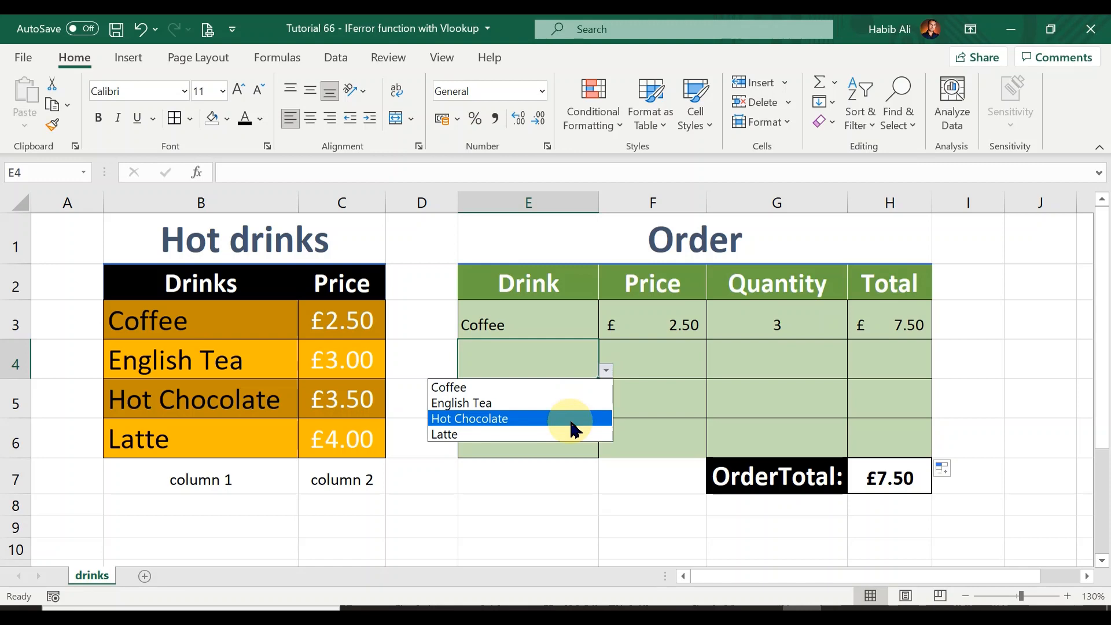
click(578, 418)
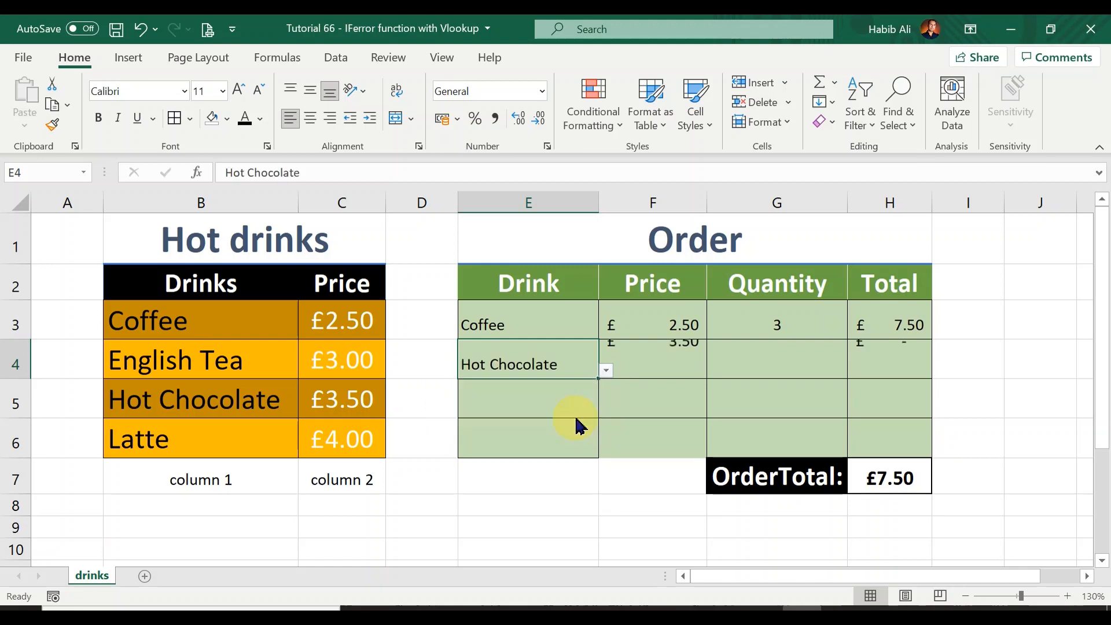
click(650, 361)
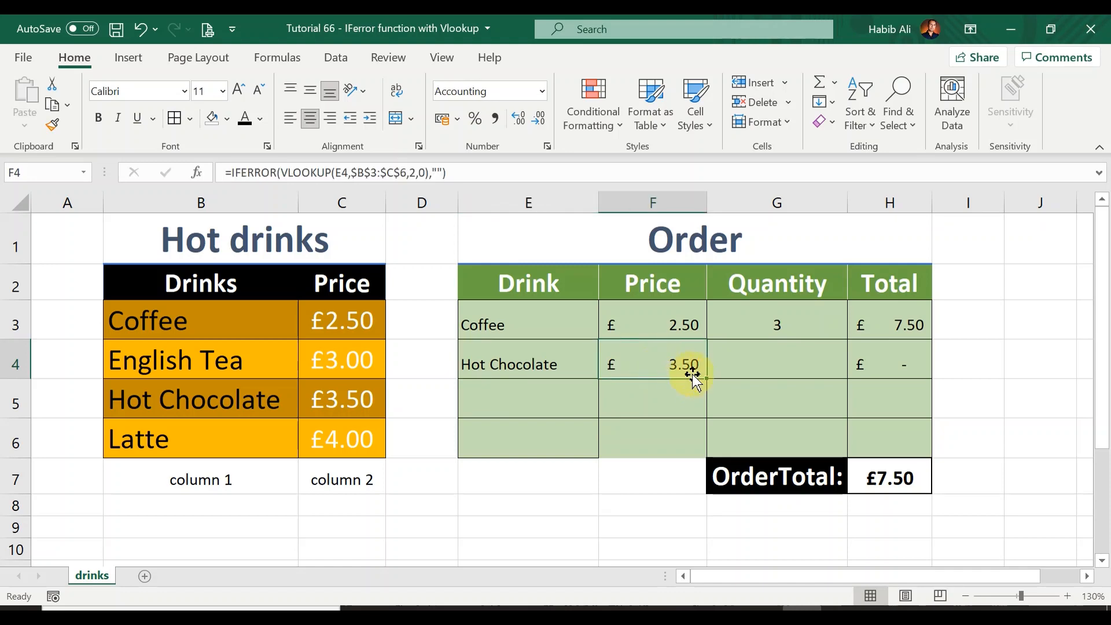
click(769, 356)
text(2)
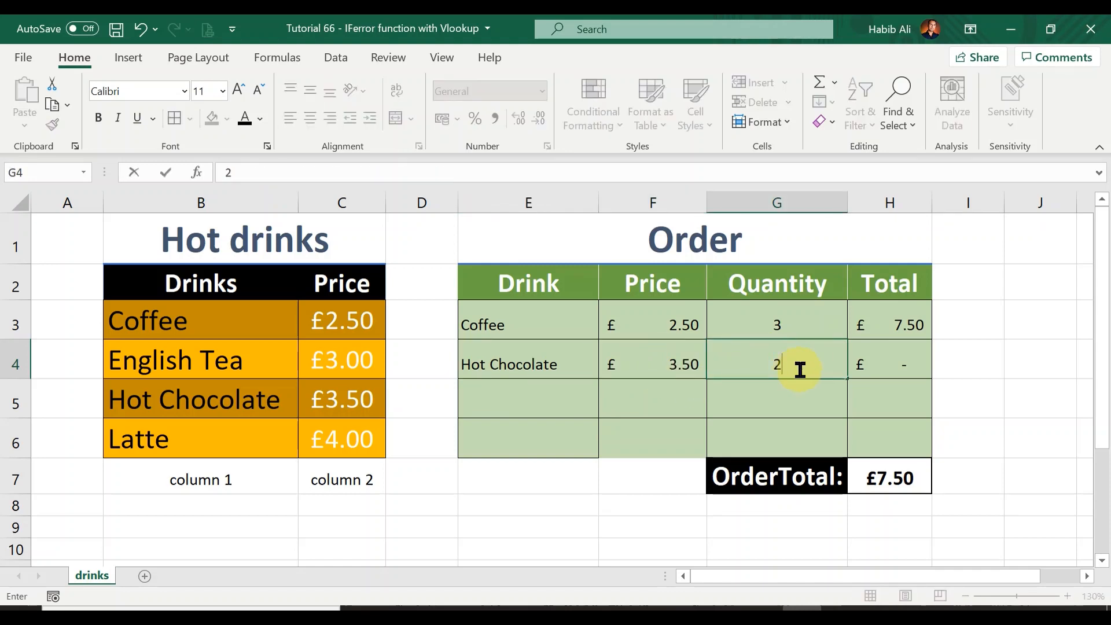
key(Return)
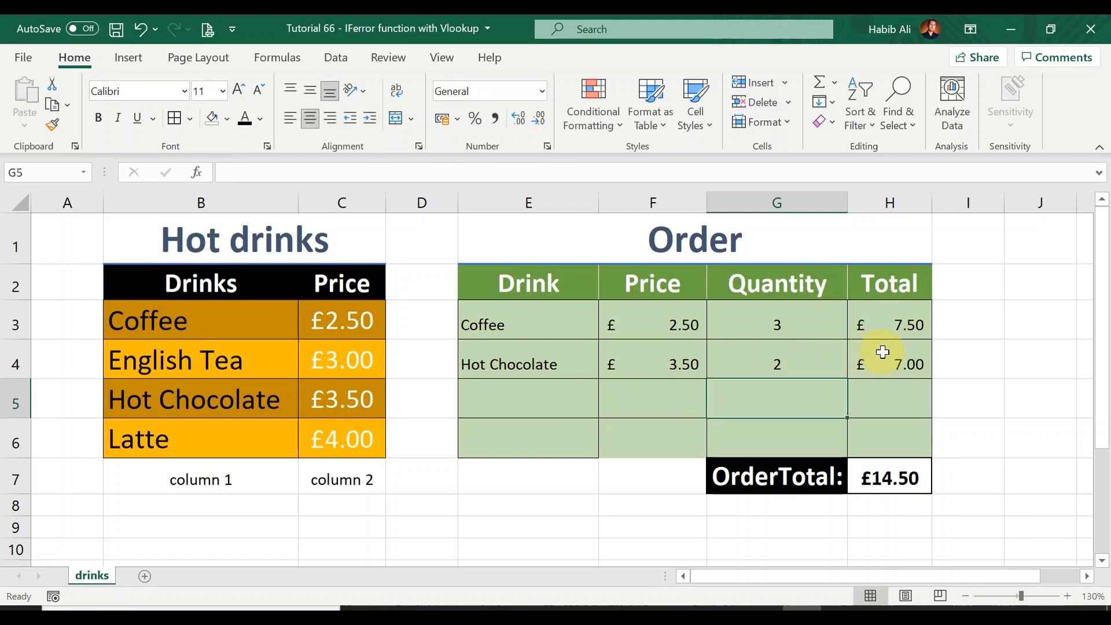
Check the total formulas in H4:H6 and the price formulas in the empty order rows 5 and 6
click(891, 360)
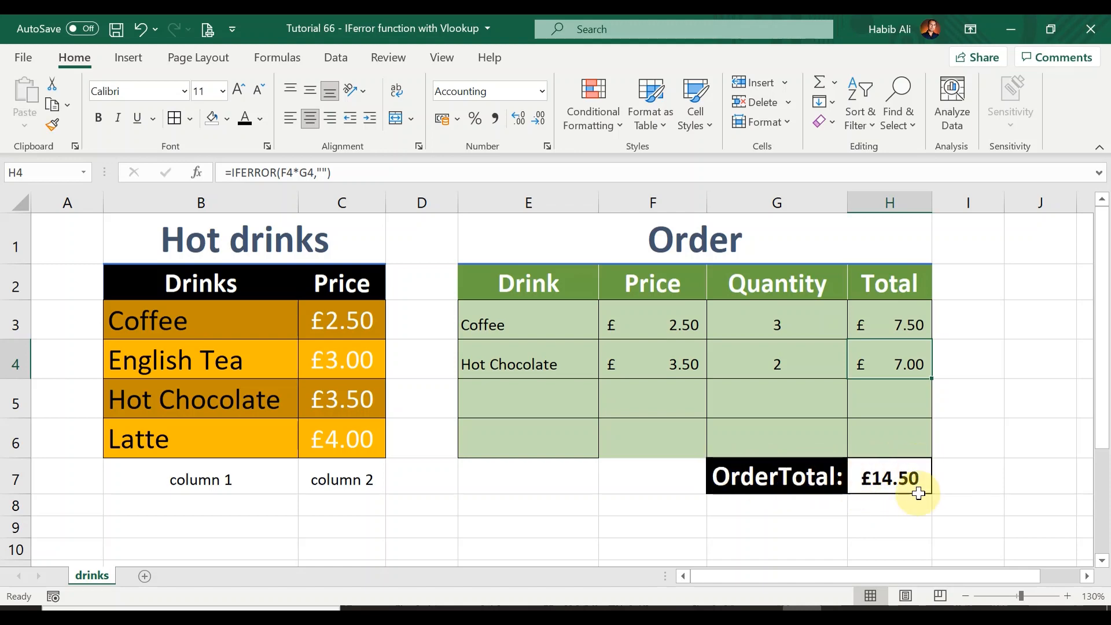
click(897, 403)
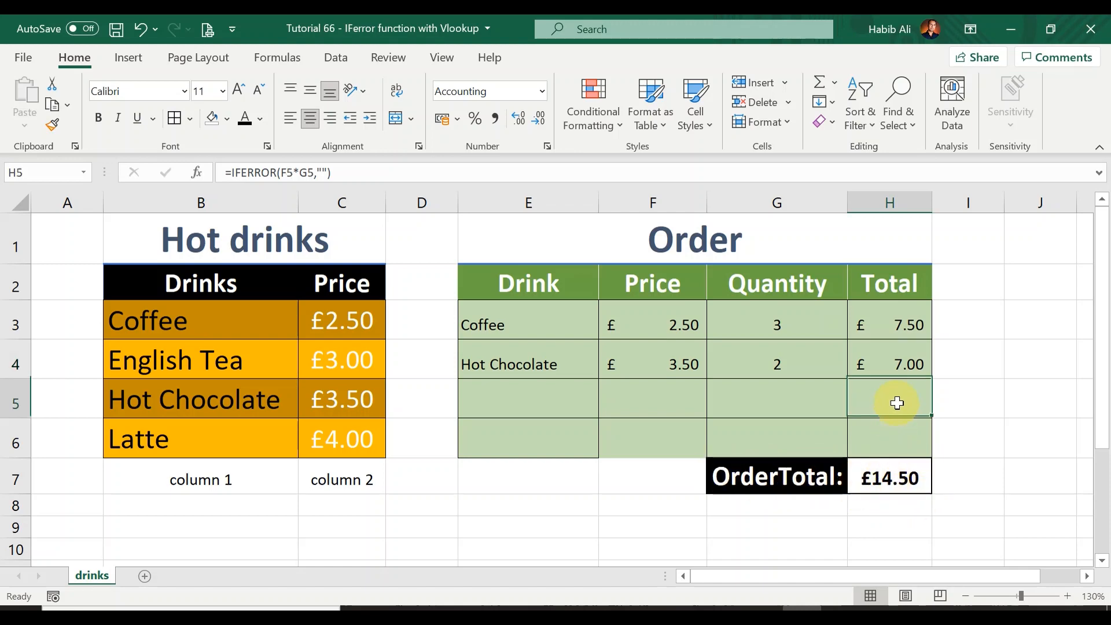
click(885, 436)
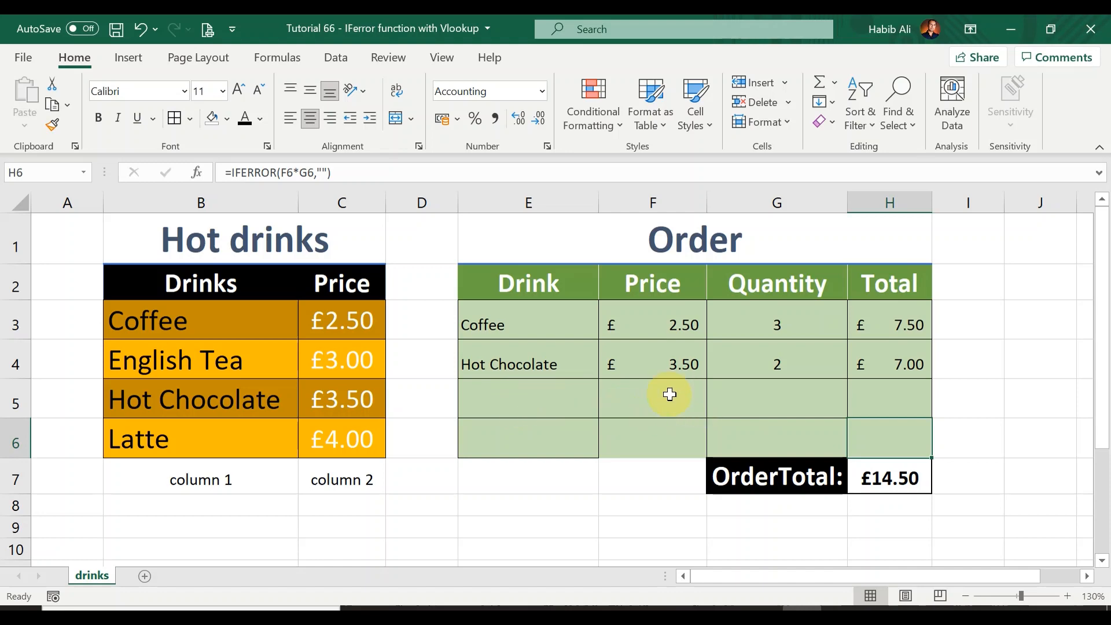
drag(665, 392, 674, 438)
drag(891, 403, 893, 438)
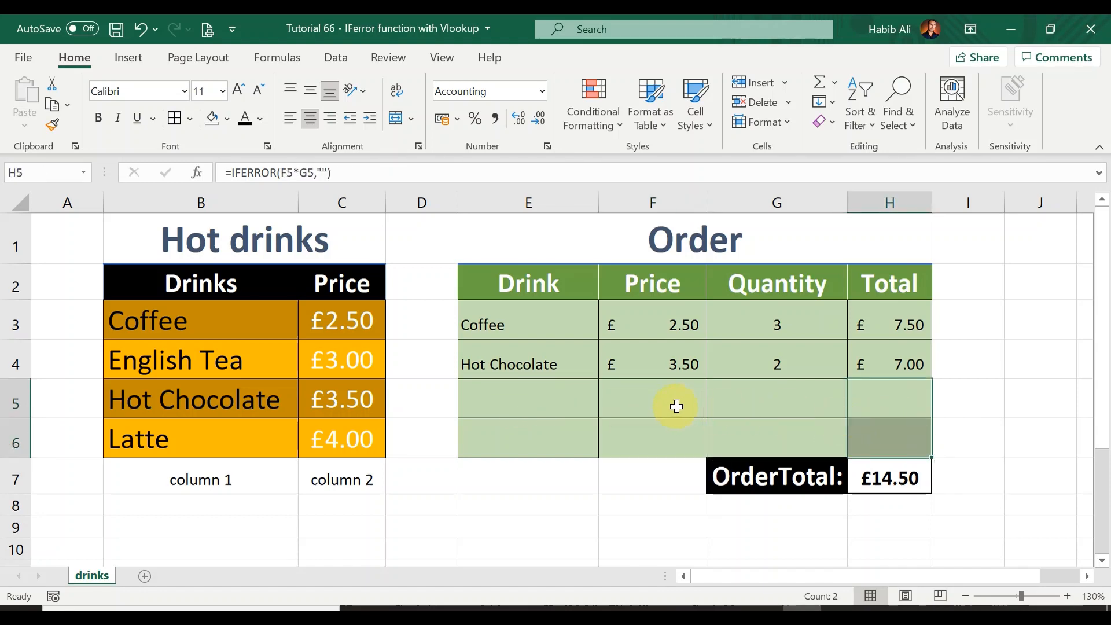
click(662, 396)
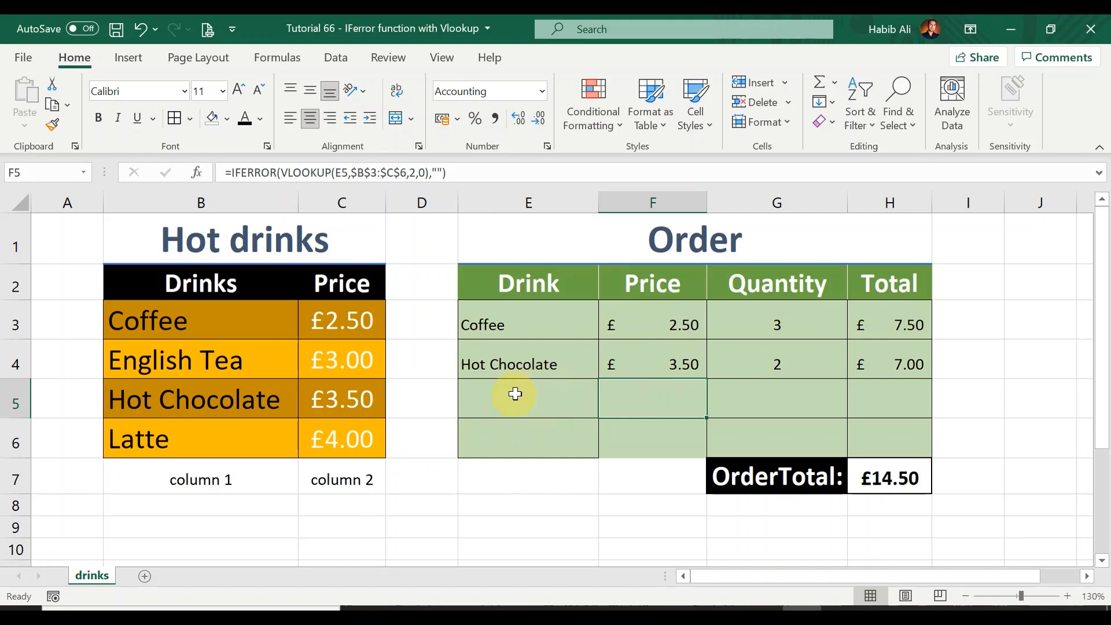
Add Latte as the third order line in row 5 with a quantity of 2
click(562, 401)
click(606, 411)
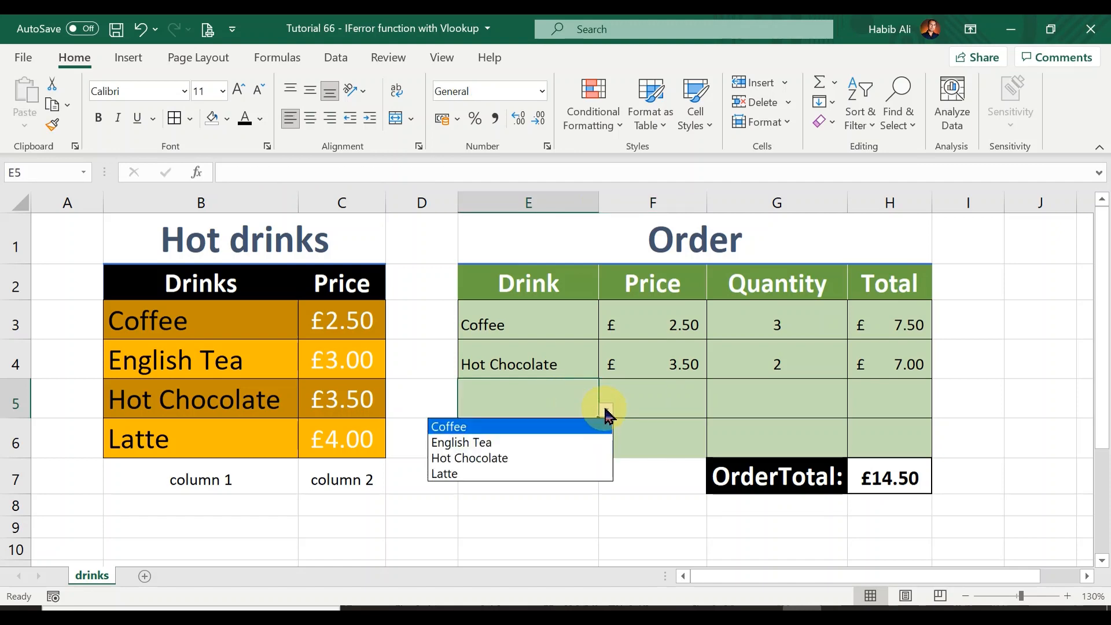
click(570, 474)
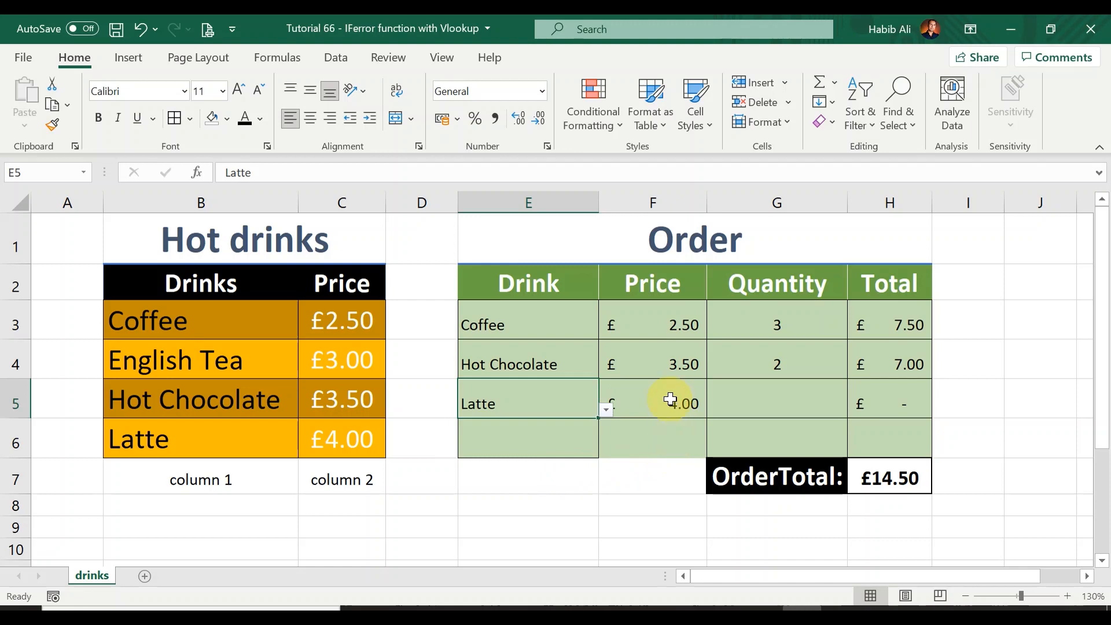
click(782, 393)
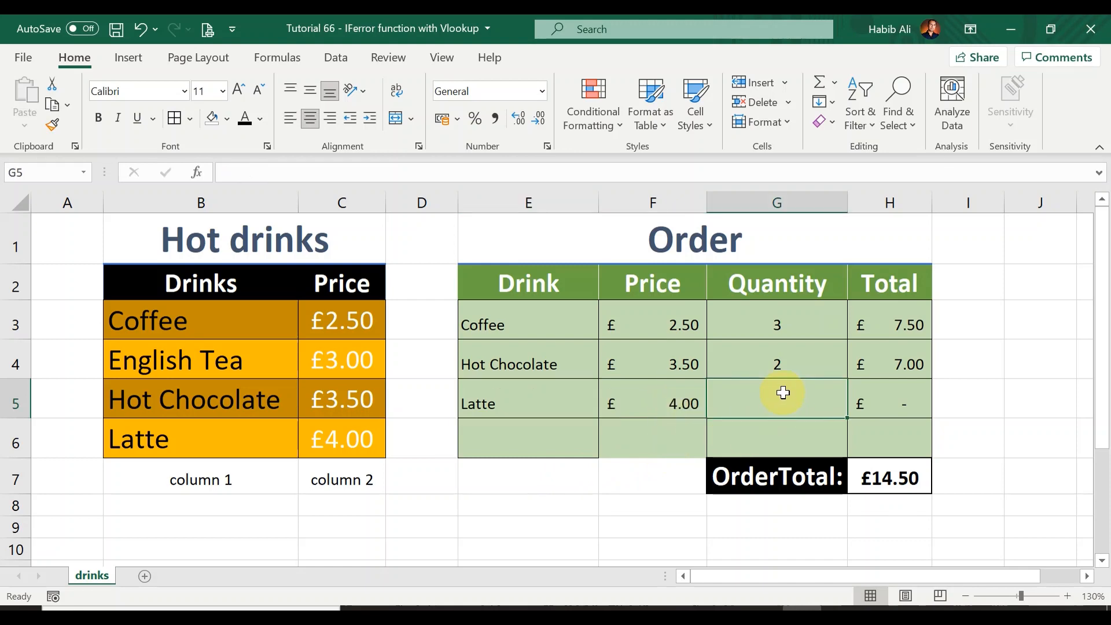
text(2)
key(Return)
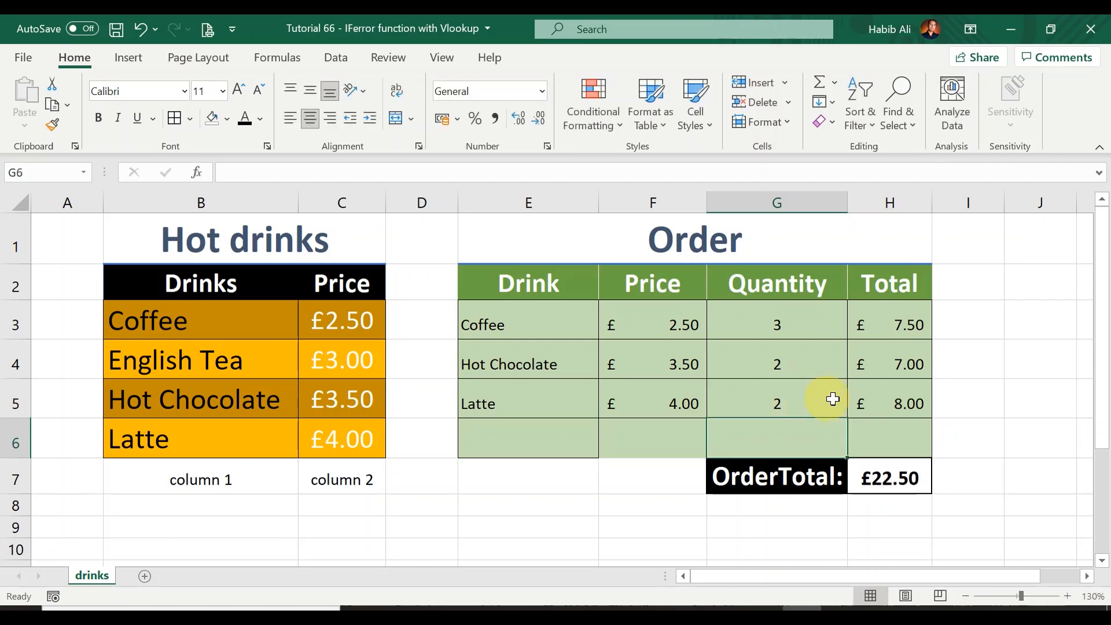
Check the Latte line's total formula in H5 and the IFERROR price formula in F3
click(903, 399)
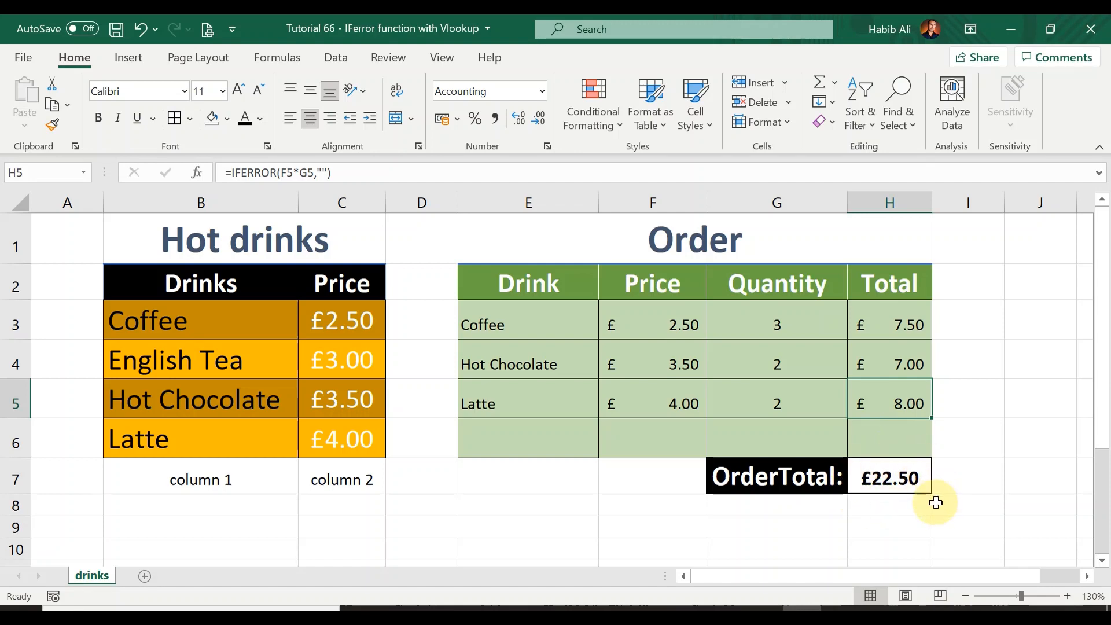
key(ctrl+Home)
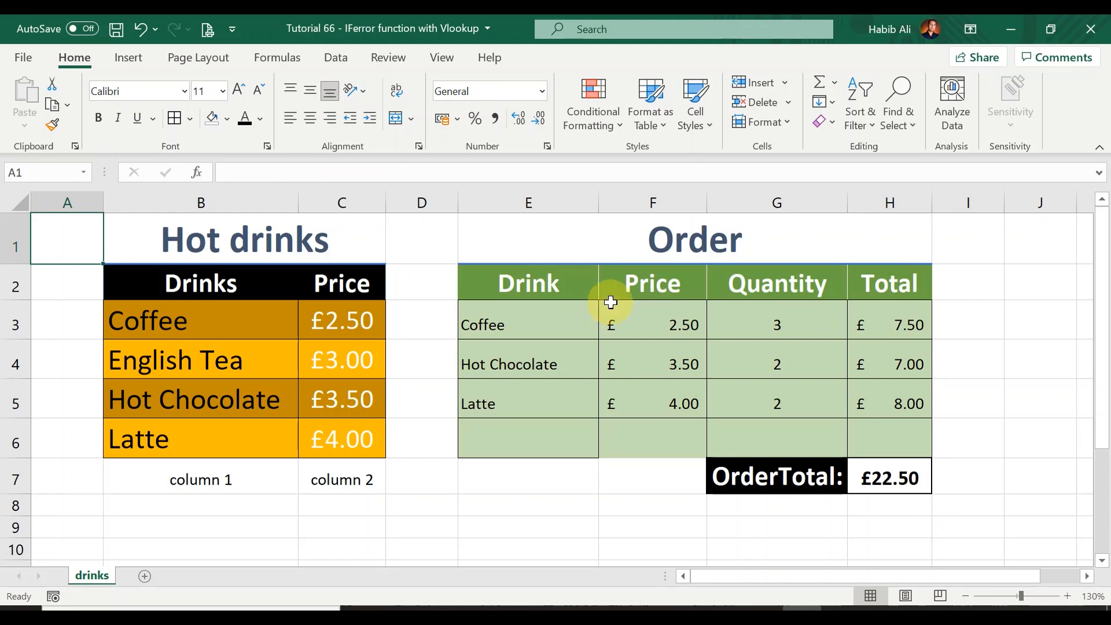
click(667, 330)
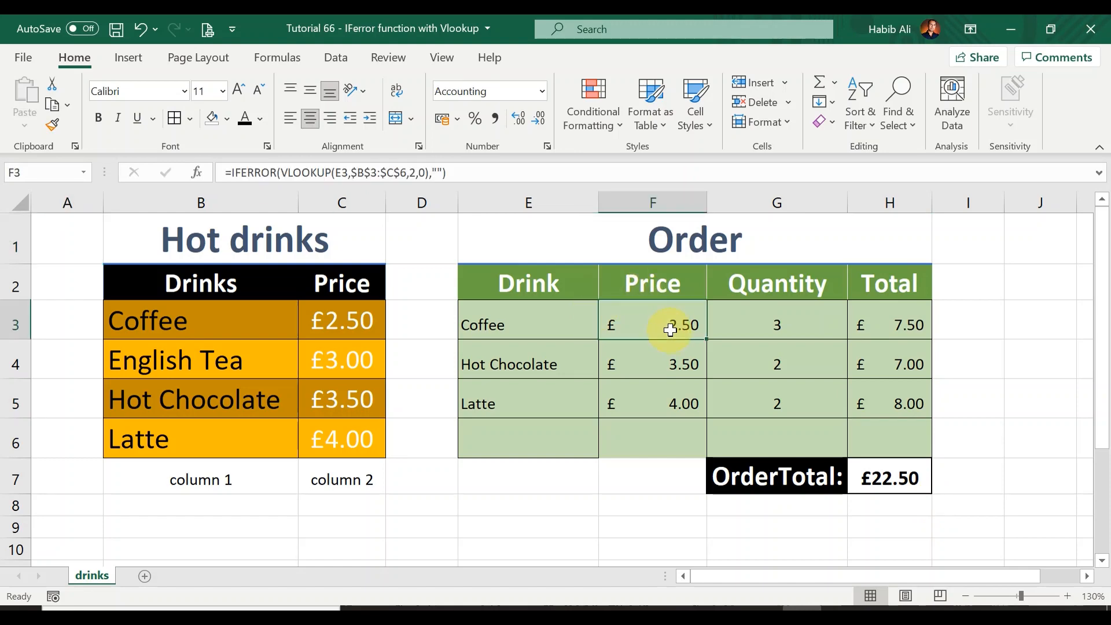